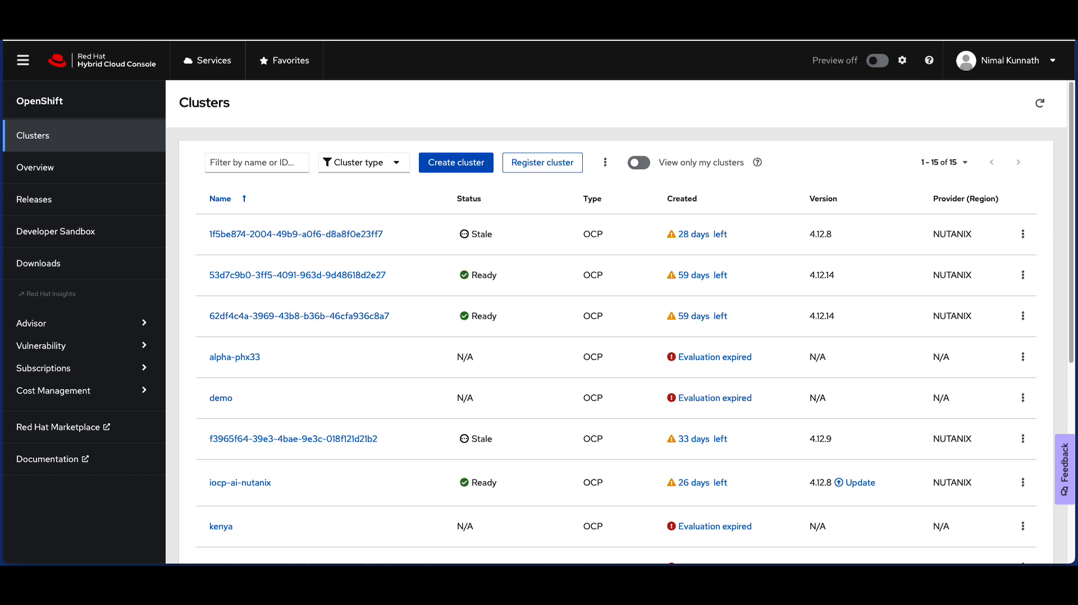
# Start creating a new datacenter OpenShift cluster with the Assisted Installer
pyautogui.click(456, 163)
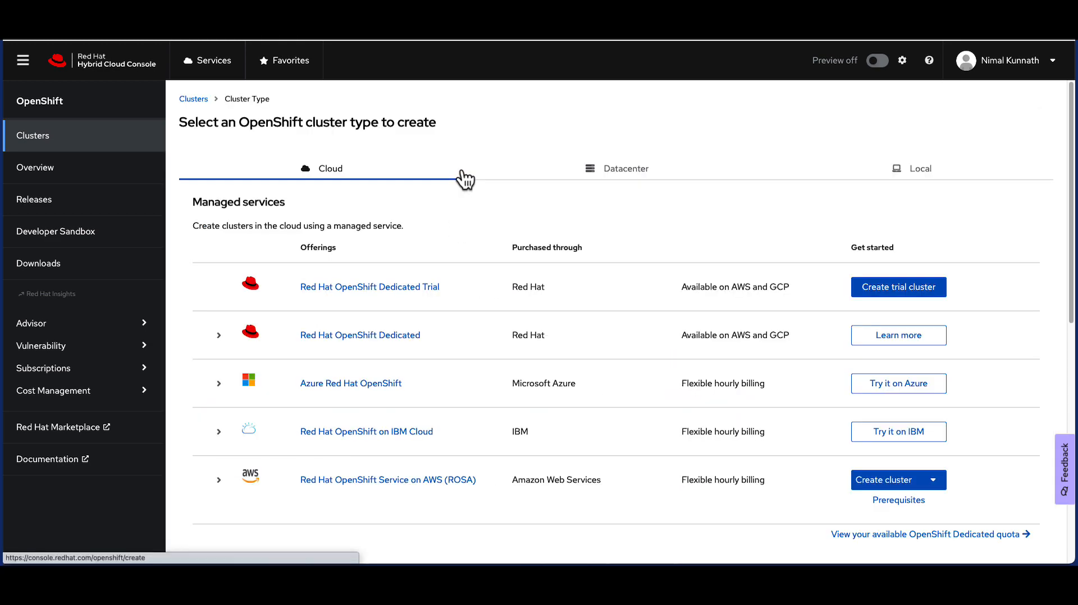
pyautogui.click(638, 181)
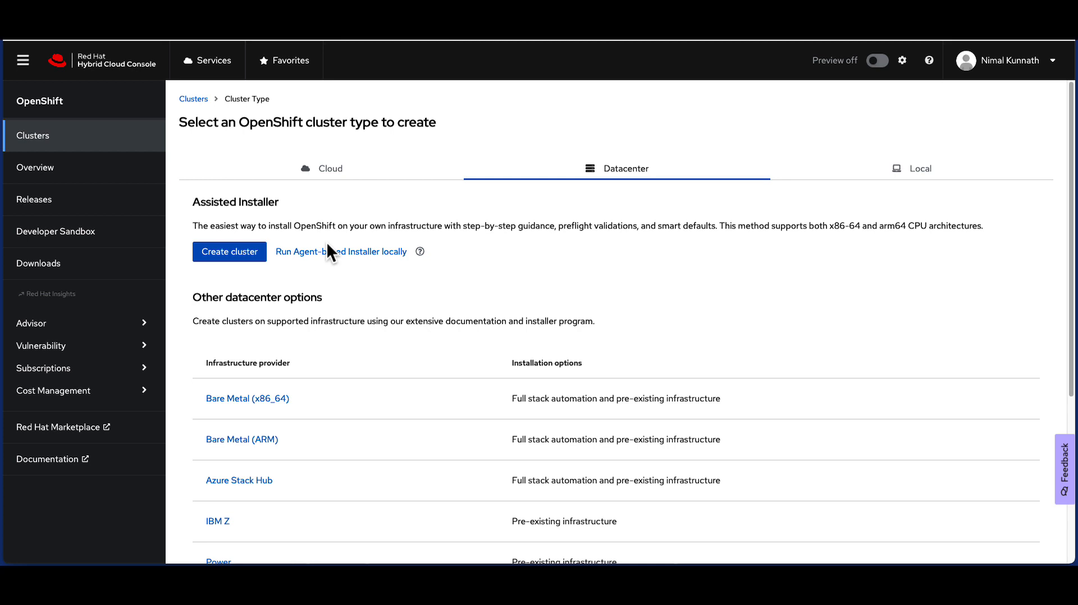
pyautogui.click(245, 255)
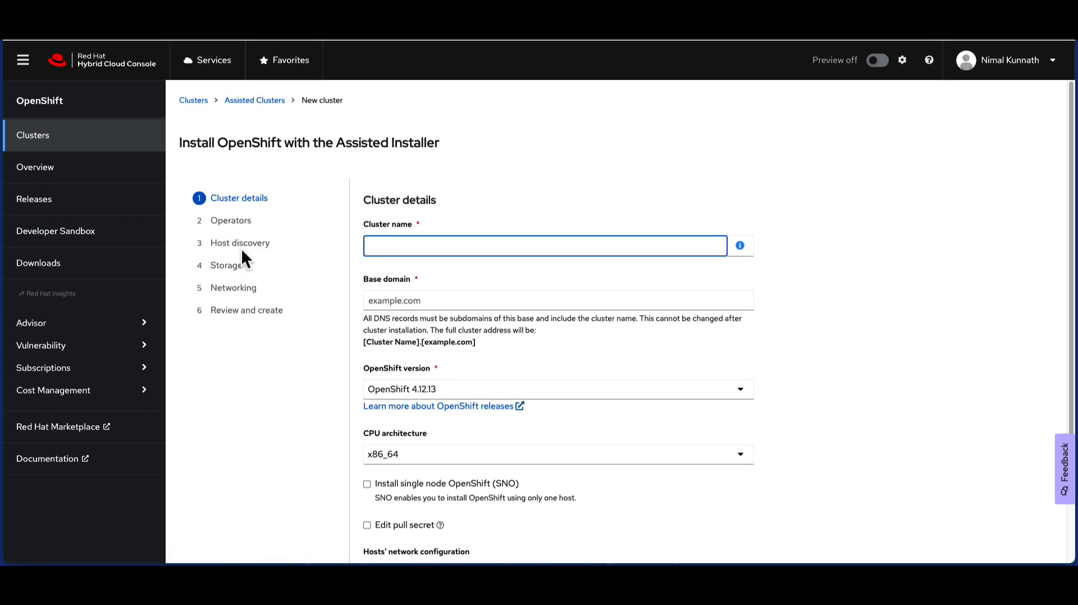
# Name the cluster ocp-ai with base domain thencpnutanix.com and continue to host discovery without selecting any operators
pyautogui.write('oc')
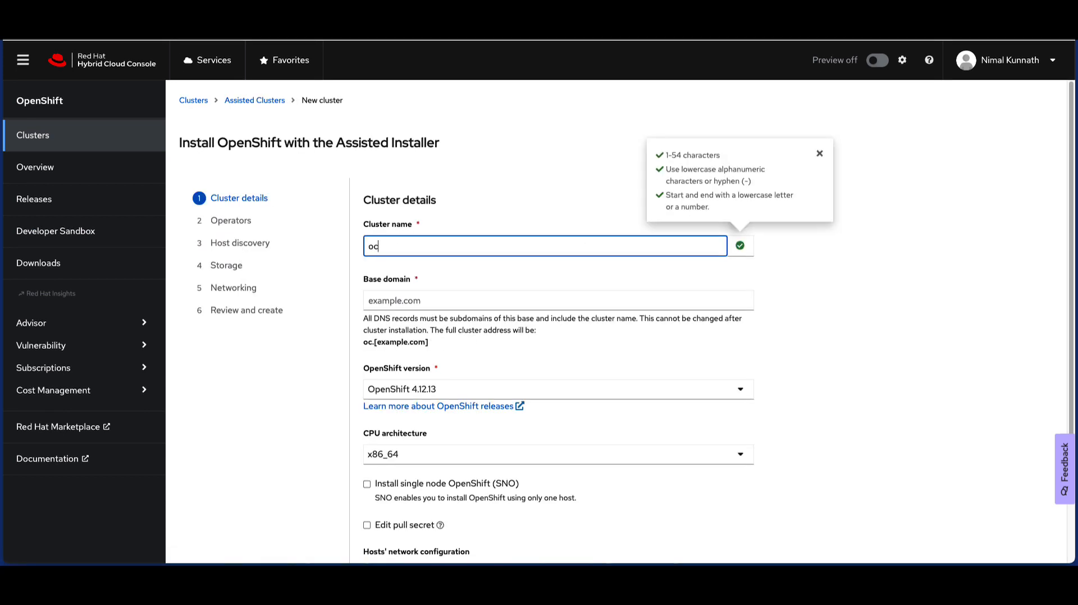
pyautogui.write('p-ai')
pyautogui.click(392, 301)
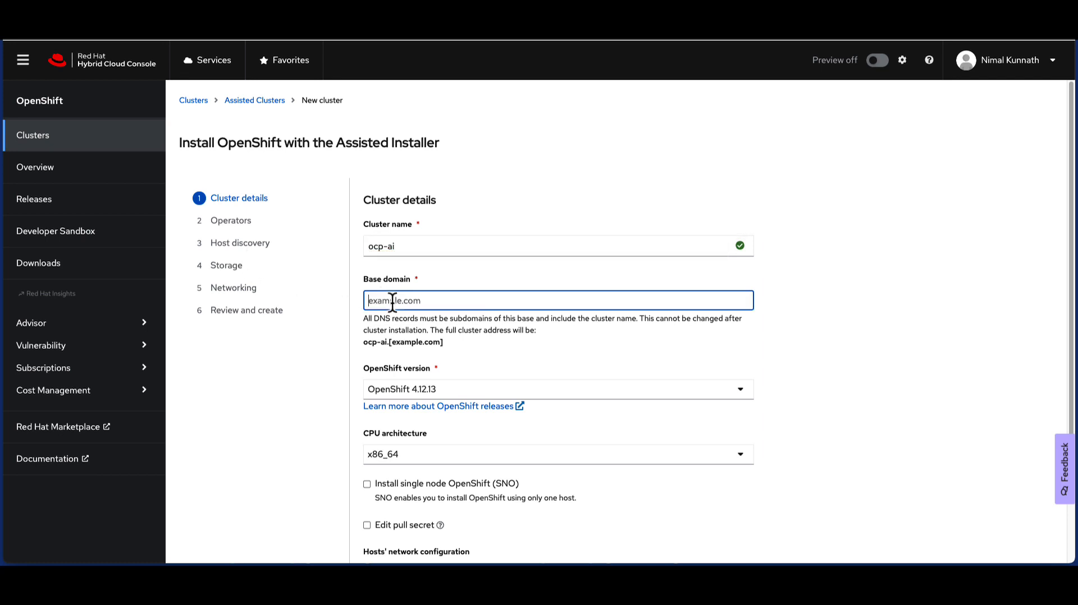
pyautogui.write('thencpnutanix')
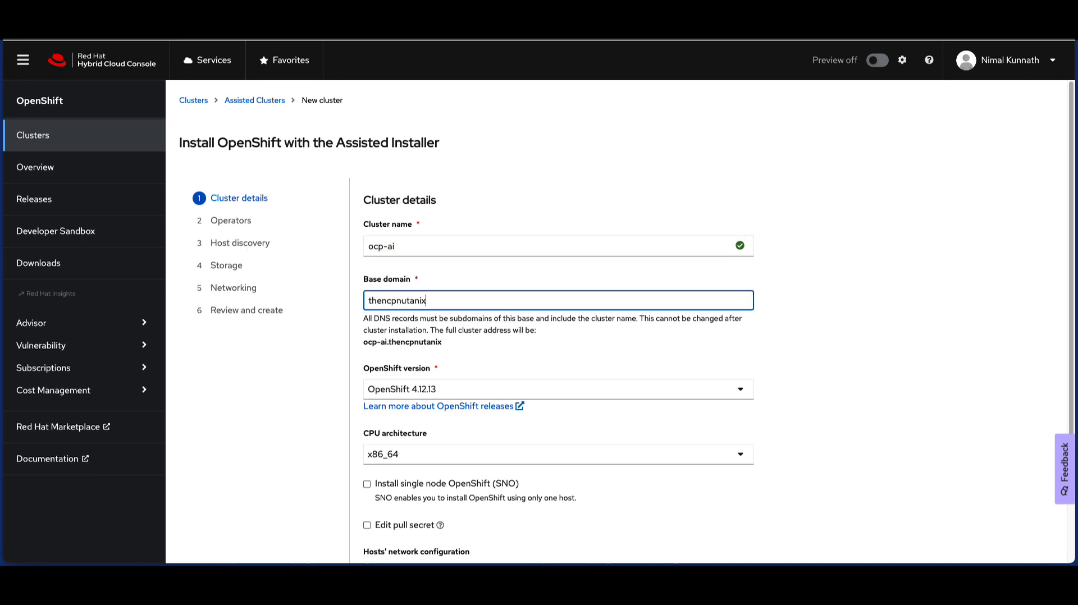
pyautogui.write('.com')
pyautogui.scroll(-3, 782, 294)
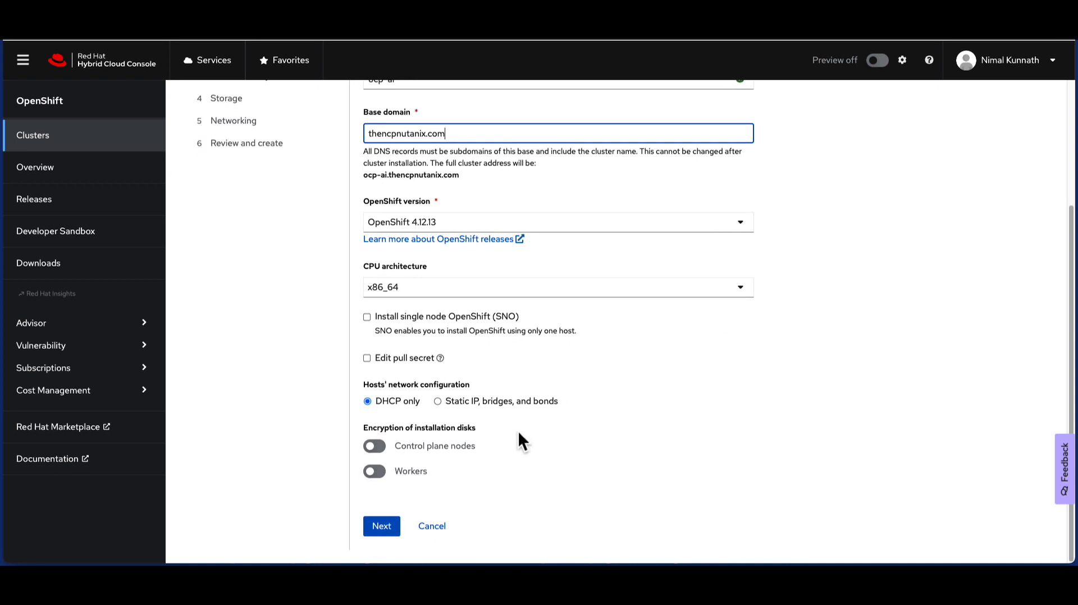
pyautogui.click(376, 528)
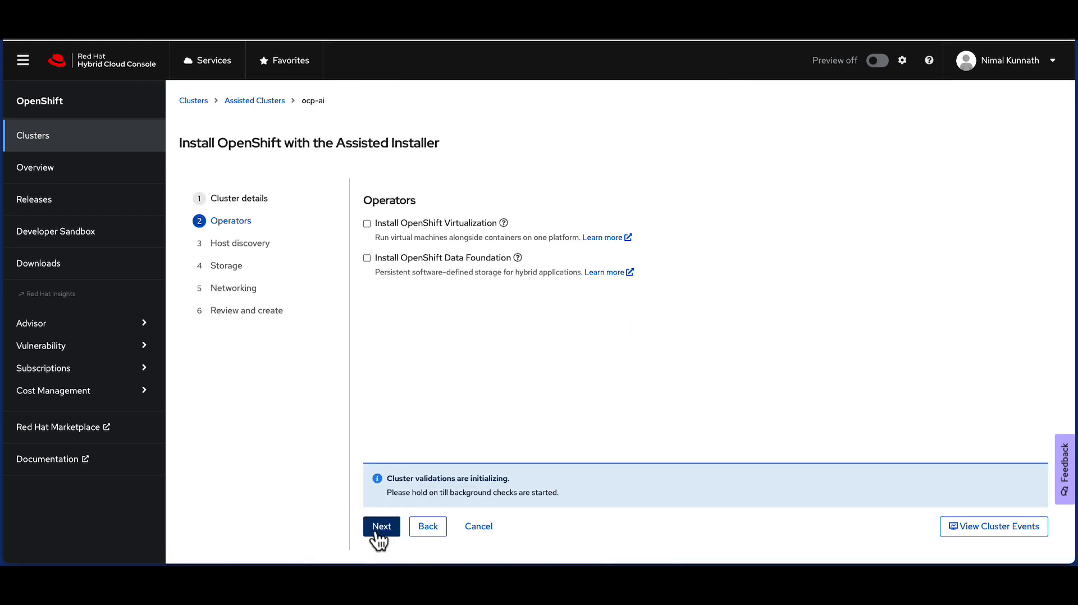
pyautogui.click(376, 528)
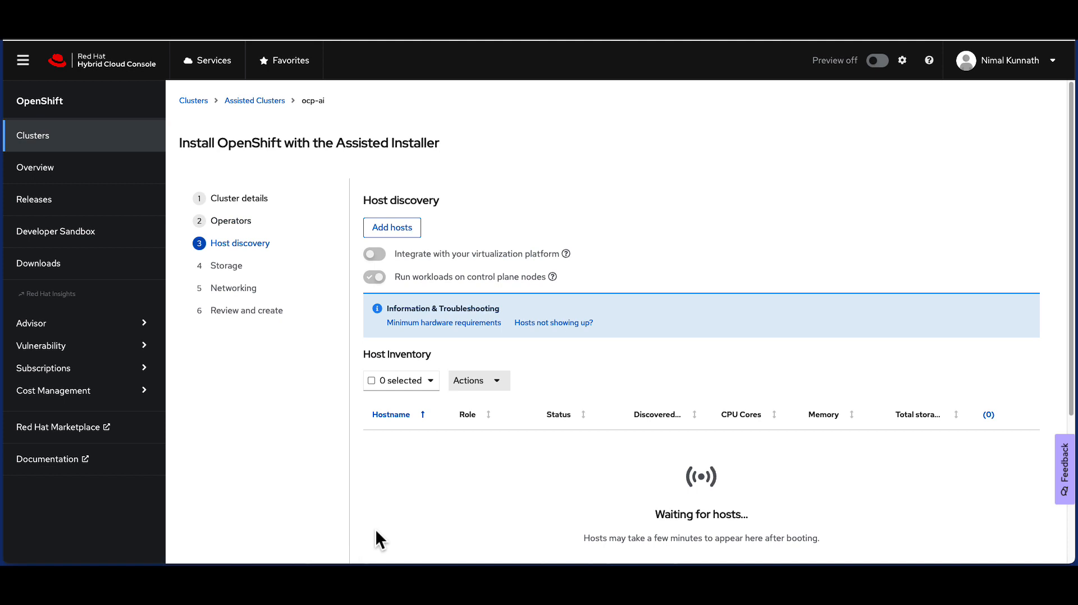
# Generate a full-image Discovery ISO for adding hosts using the copied SSH public key, and copy the ISO's URL
pyautogui.click(400, 238)
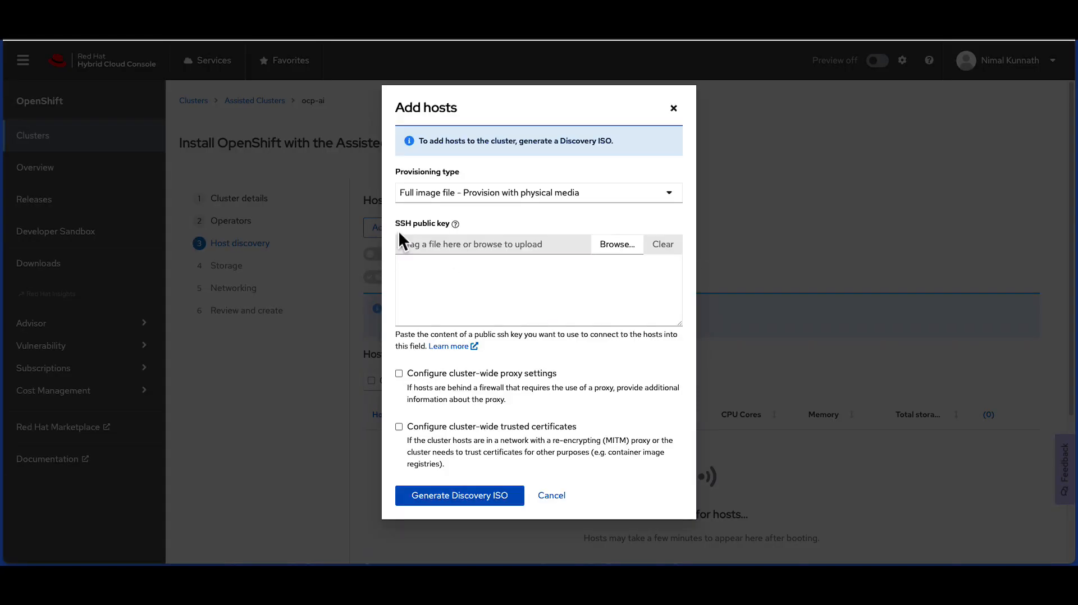
pyautogui.click(435, 291)
pyautogui.hotkey('ctrl', 'v')
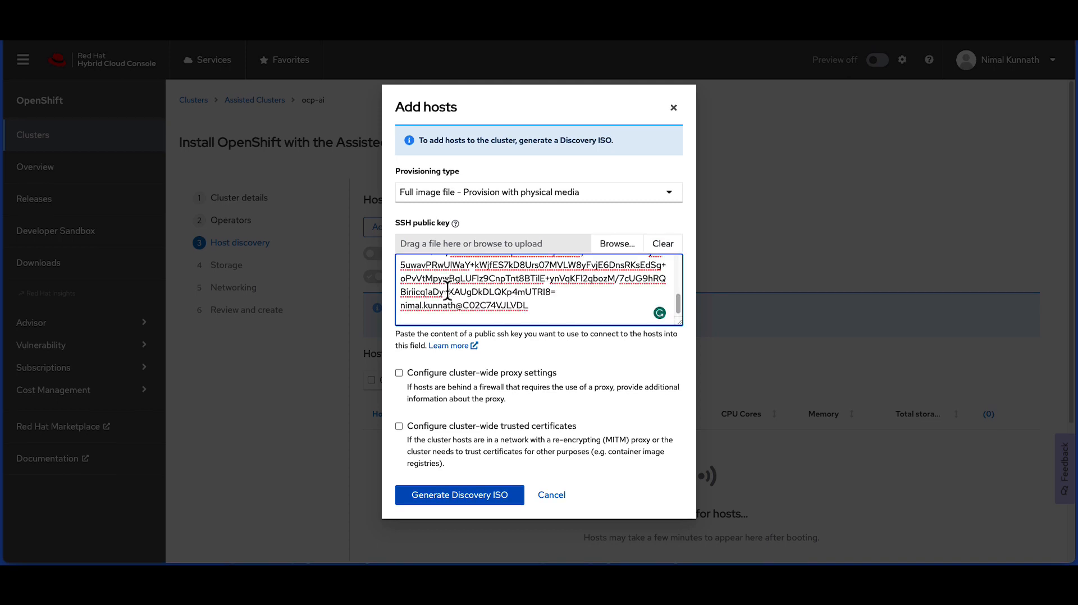
pyautogui.click(476, 501)
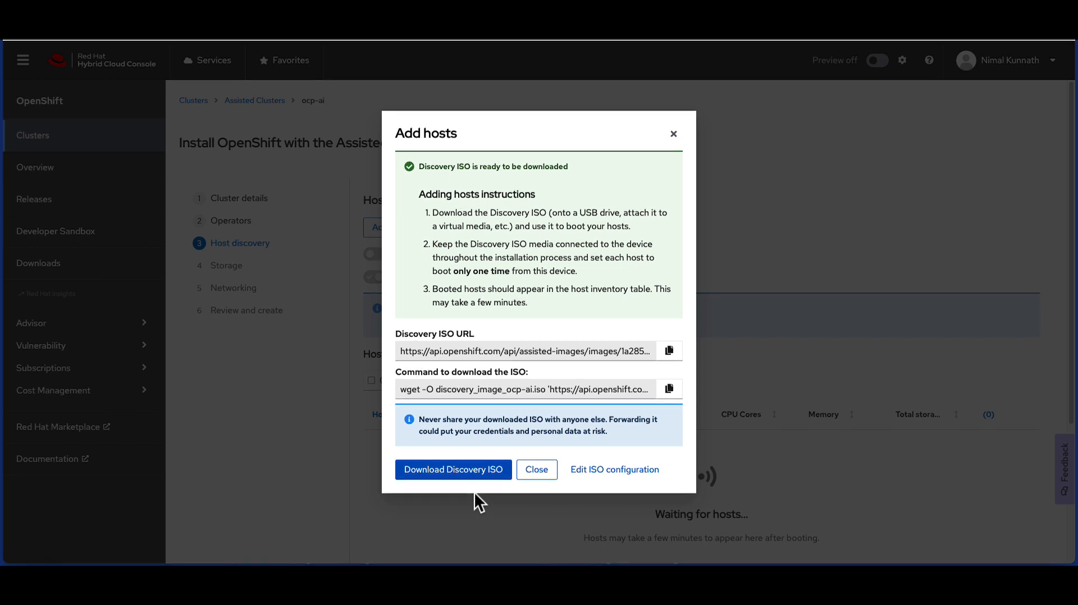
pyautogui.click(669, 353)
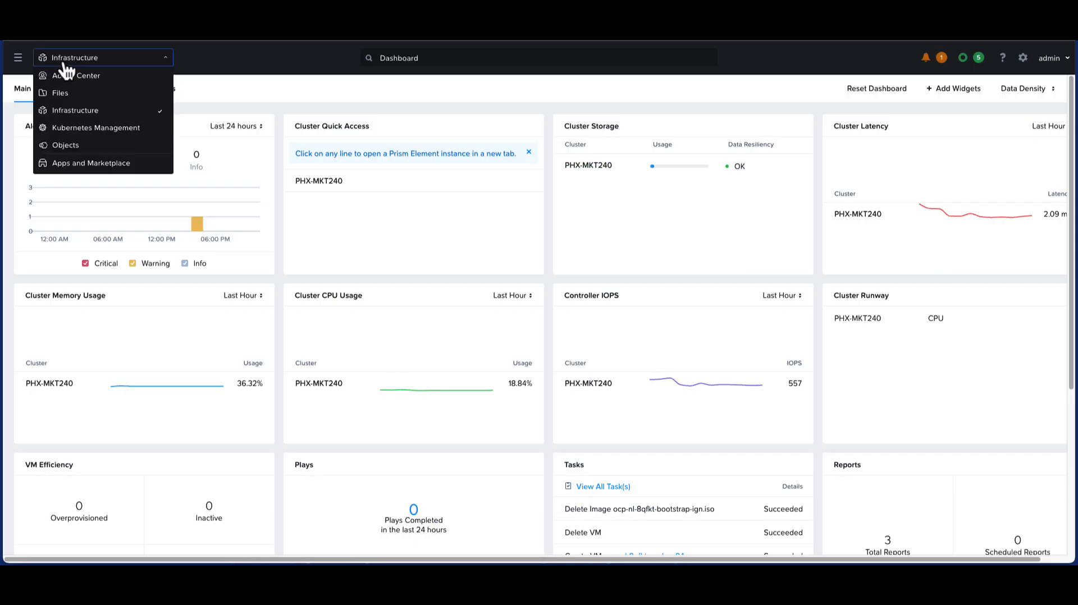
# Switch to Nutanix Prism Central and start adding an image in the Compute & Storage image list
pyautogui.click(82, 59)
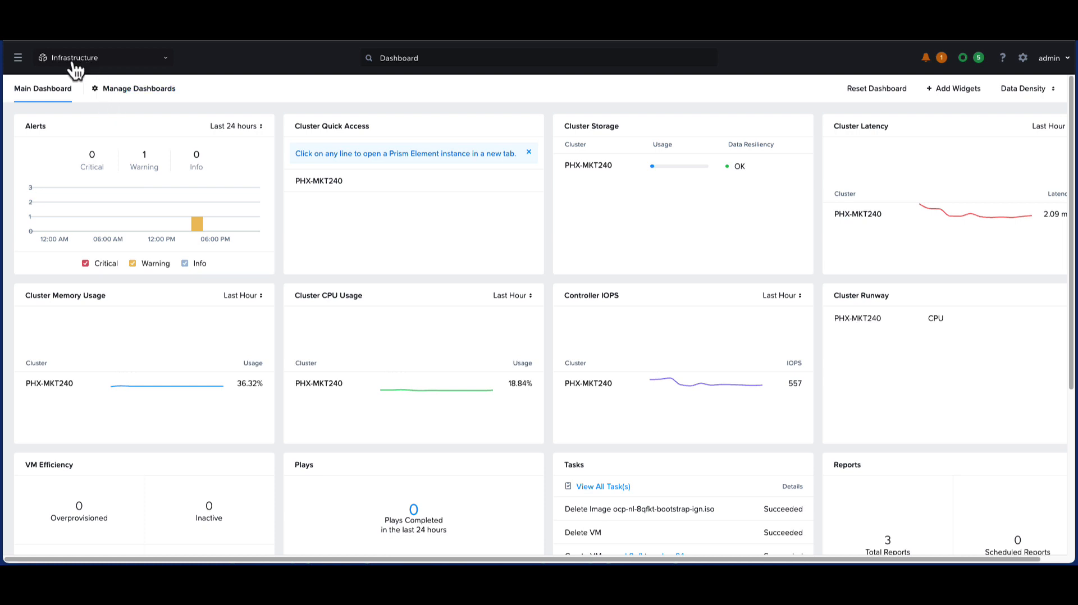
pyautogui.click(18, 59)
pyautogui.click(39, 131)
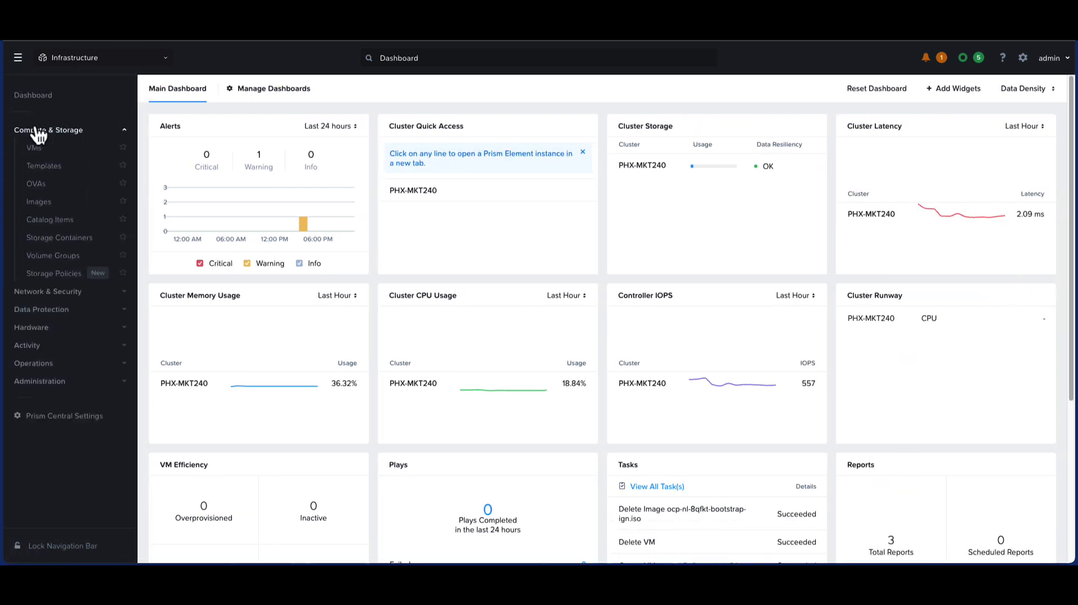
pyautogui.click(43, 202)
pyautogui.click(47, 123)
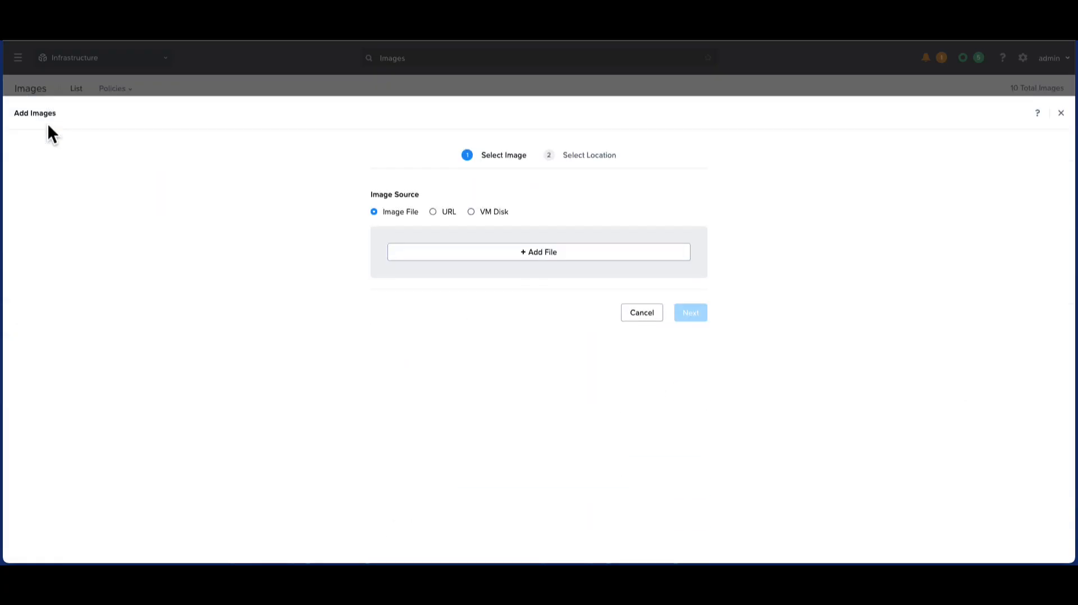
# Choose URL as the image source and add the file from the copied Discovery ISO URL
pyautogui.click(433, 157)
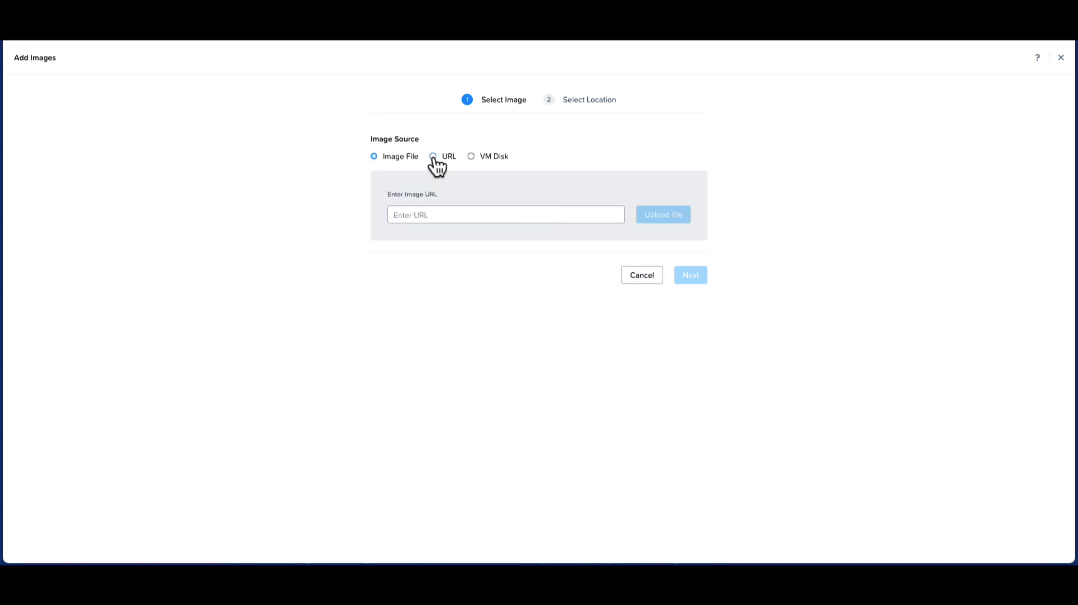
pyautogui.click(433, 215)
pyautogui.hotkey('ctrl', 'v')
pyautogui.click(663, 218)
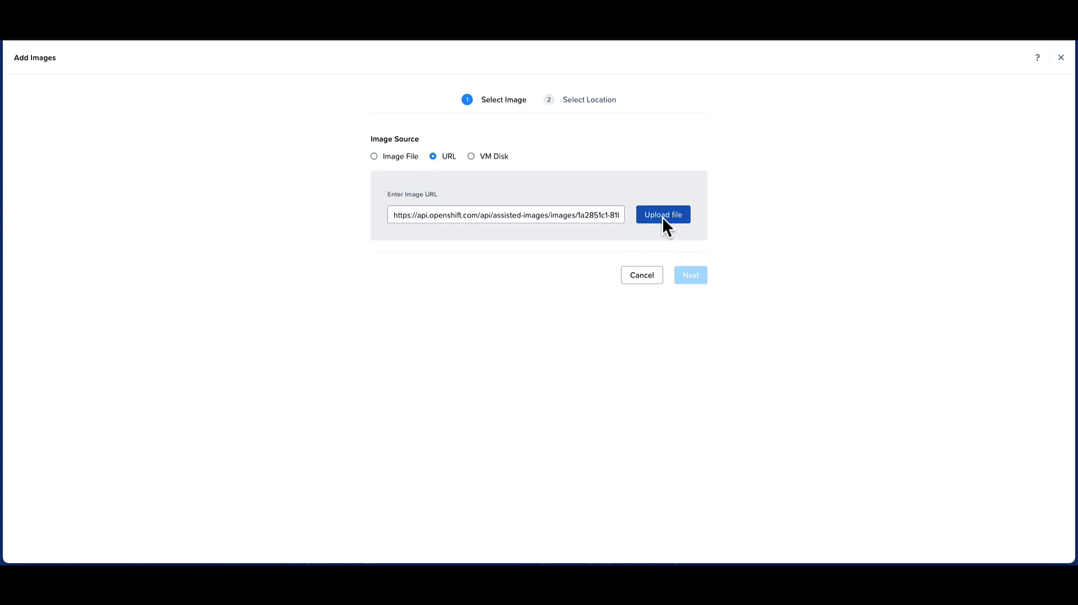
# Name the image Discovery ISO, set its type to ISO, and save it with direct placement on clusters
pyautogui.tripleClick(410, 291)
pyautogui.write('Discovery ISO')
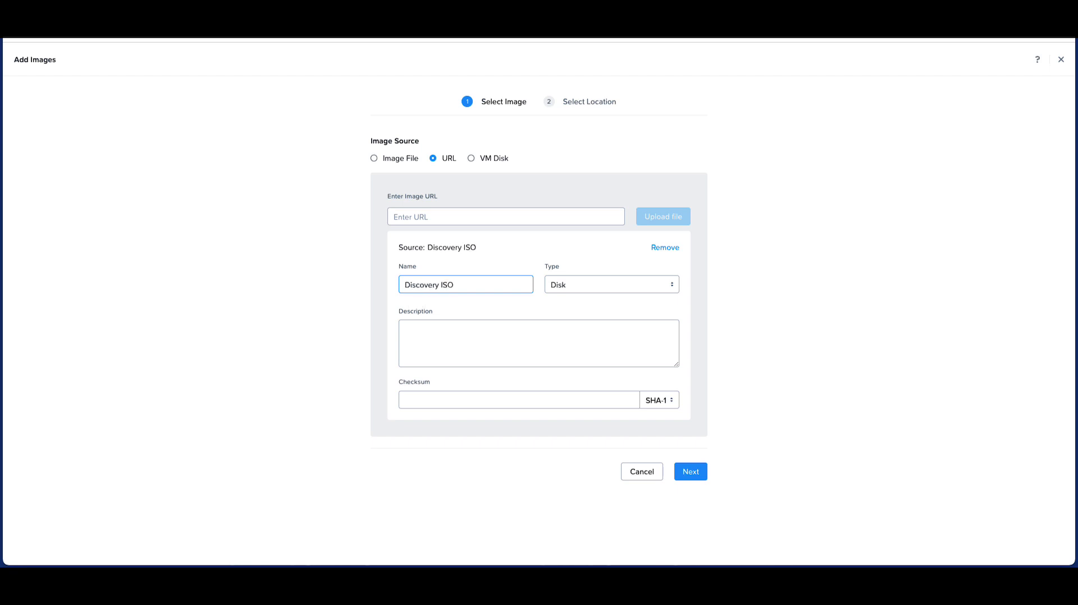
pyautogui.click(576, 287)
pyautogui.click(573, 301)
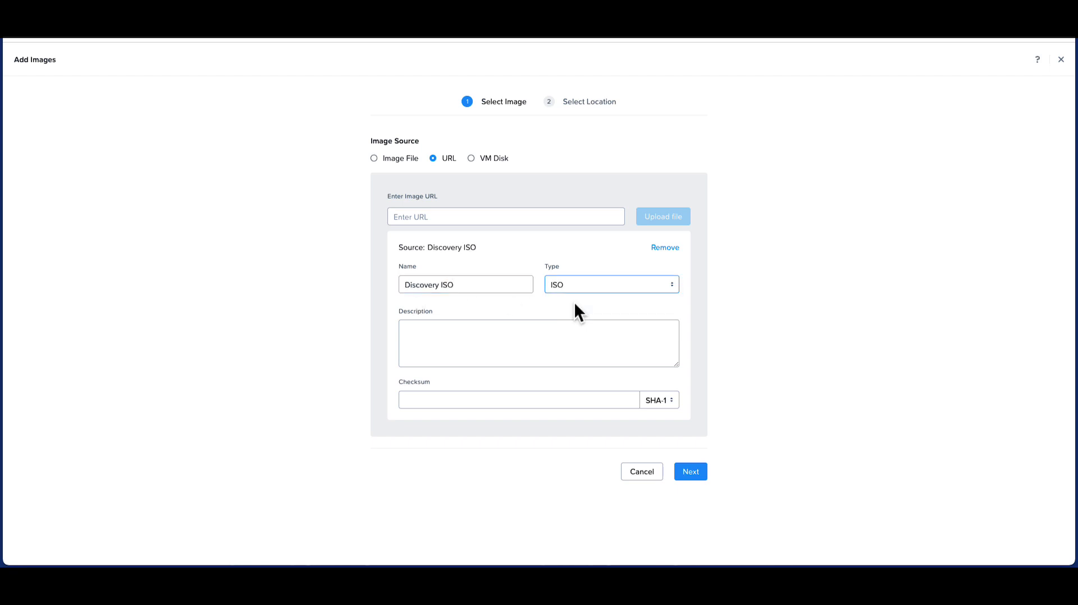
pyautogui.click(695, 471)
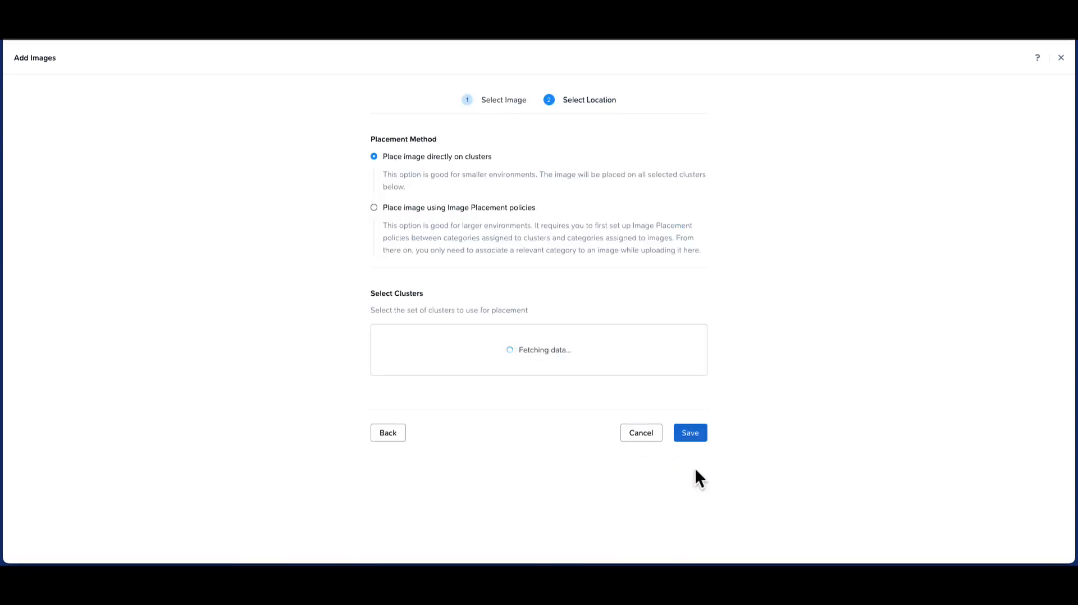
pyautogui.click(695, 430)
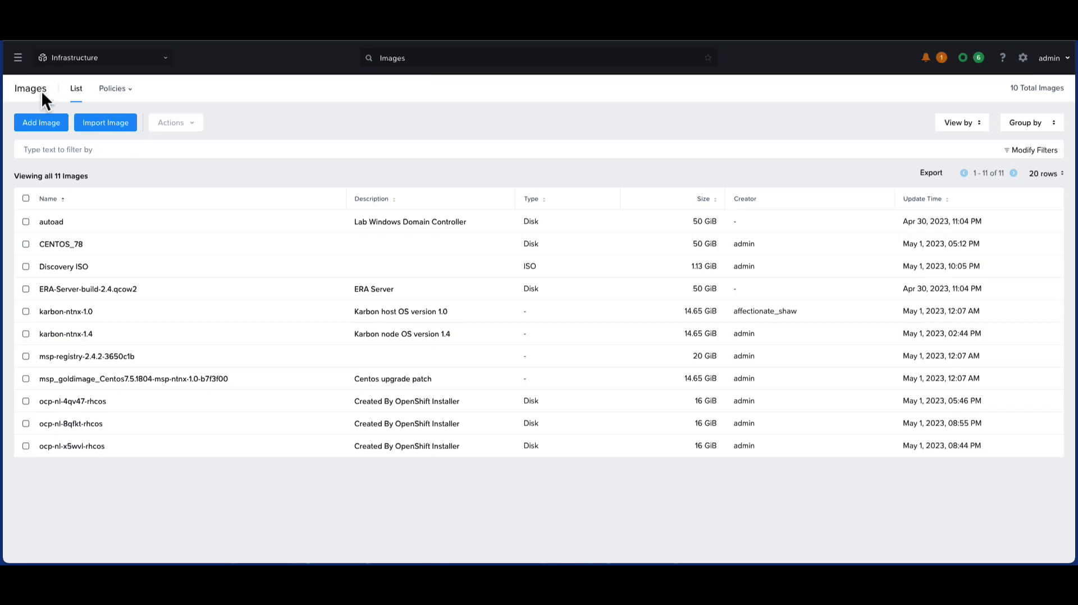
# Start creating a VM from the VM list and name it ocp-ai-nutanix-controlplane
pyautogui.click(20, 57)
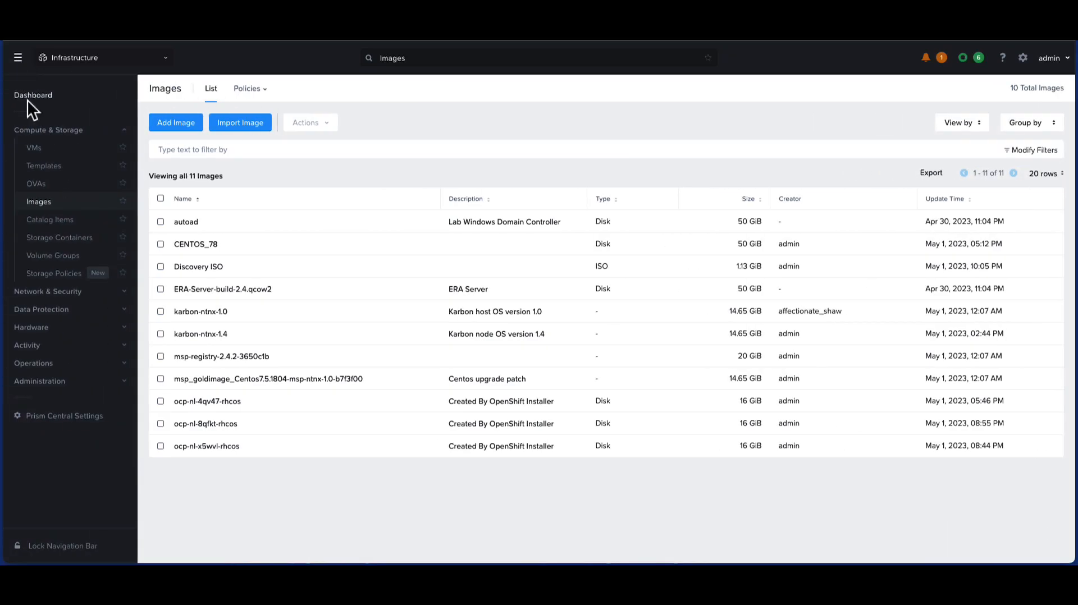
pyautogui.click(32, 146)
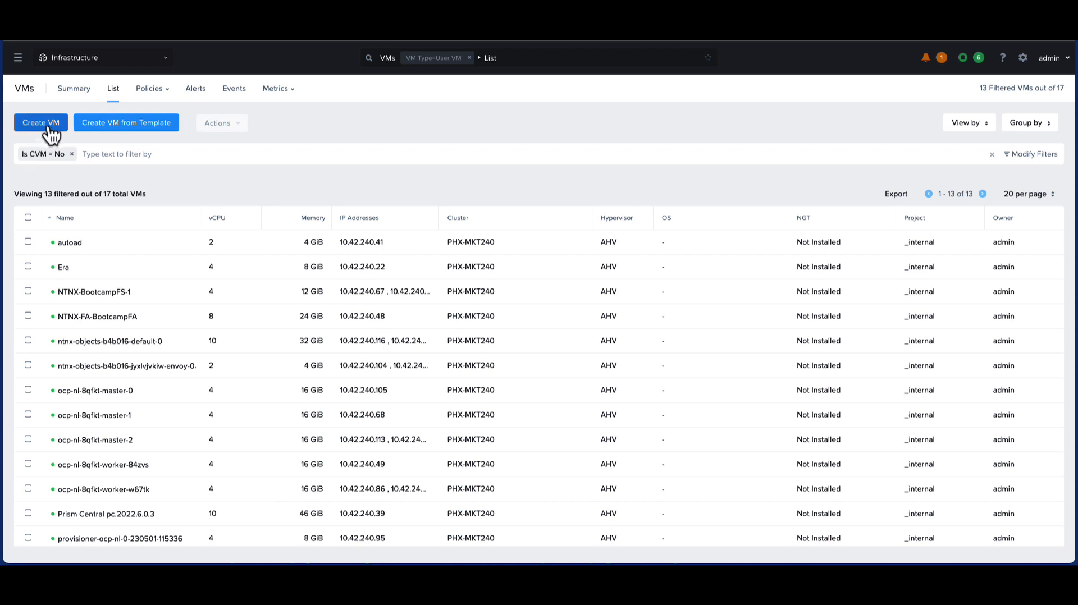
pyautogui.click(48, 127)
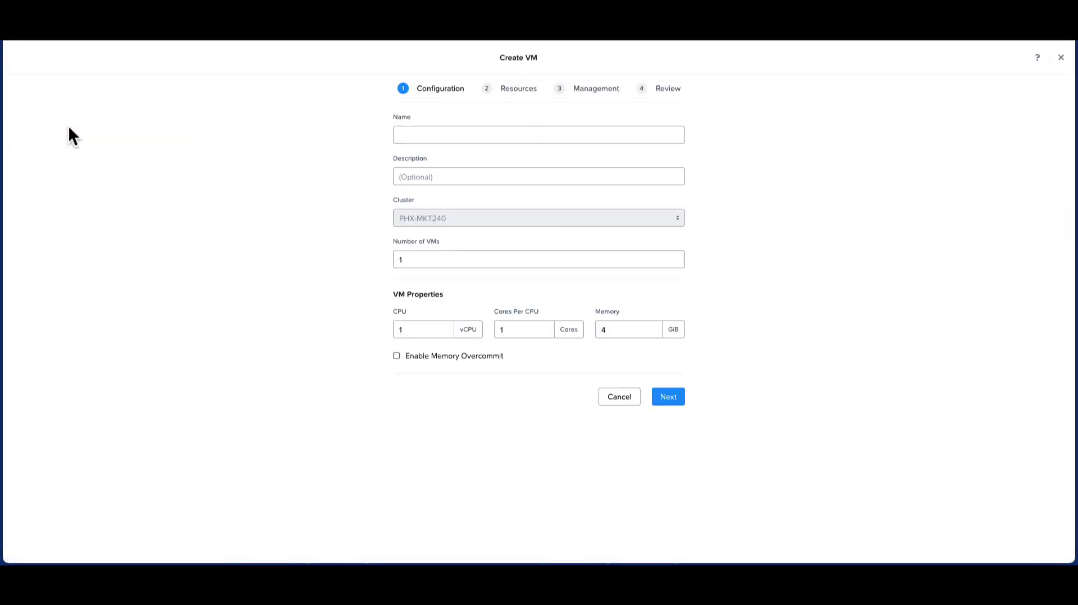
pyautogui.click(418, 136)
pyautogui.write('ocp-a')
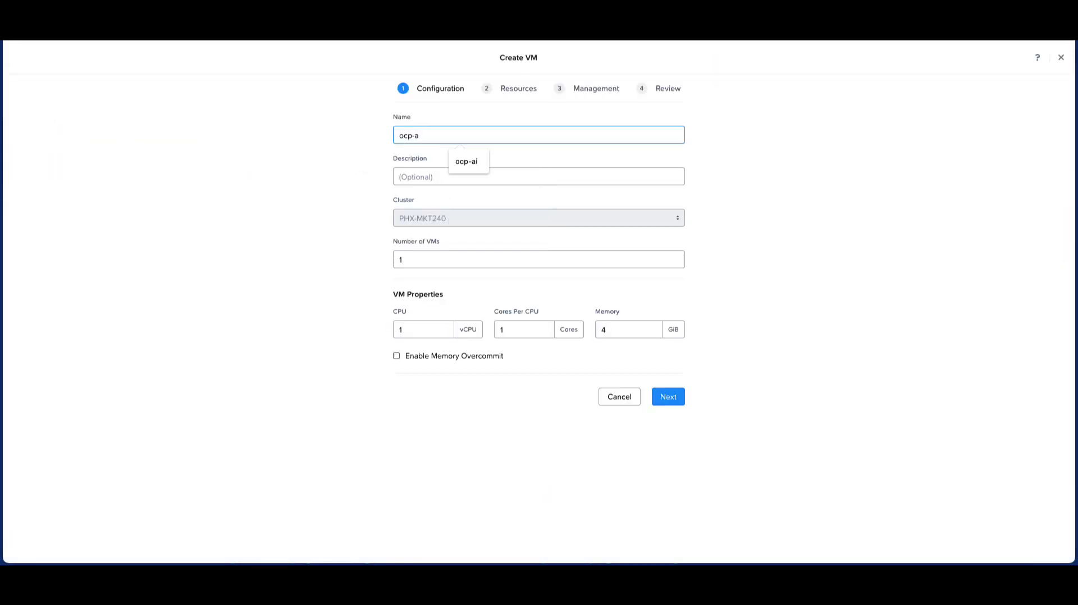
pyautogui.write('i-nutanix-controlplane')
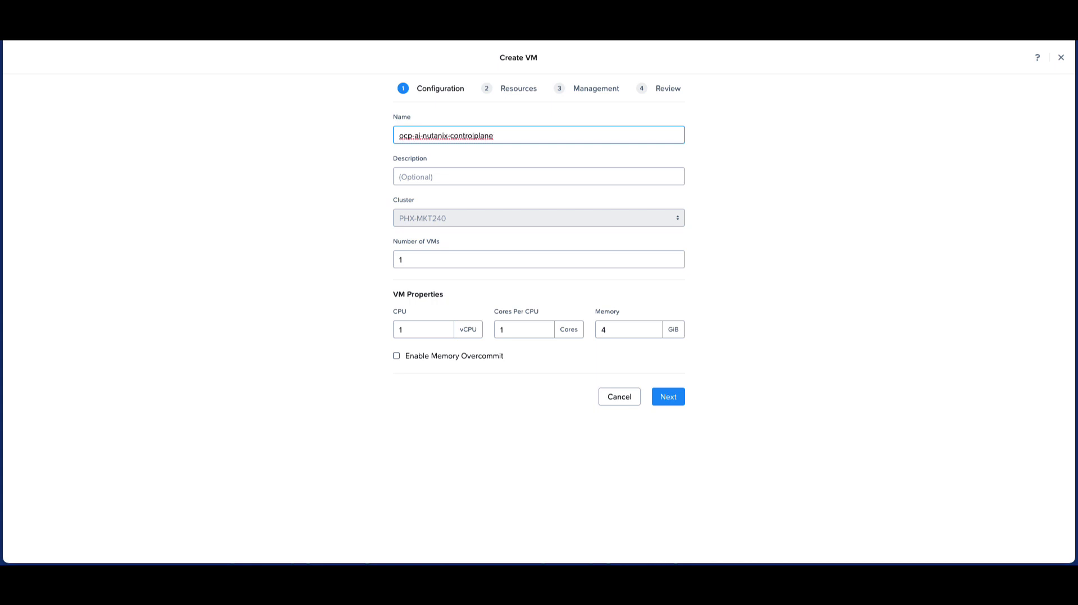
# Set the number of VMs to 3 and cores per CPU to 4, change the memory size, and continue to resources
pyautogui.moveTo(410, 258); pyautogui.dragTo(397, 257)
pyautogui.write('3')
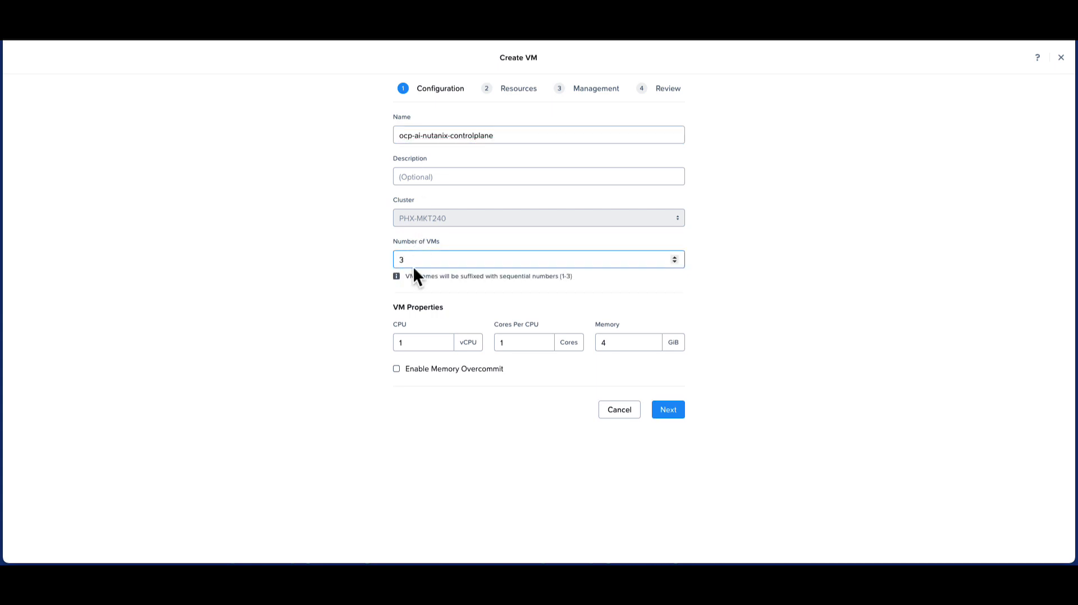
pyautogui.moveTo(522, 344); pyautogui.dragTo(486, 343)
pyautogui.write('4')
pyautogui.click(604, 344)
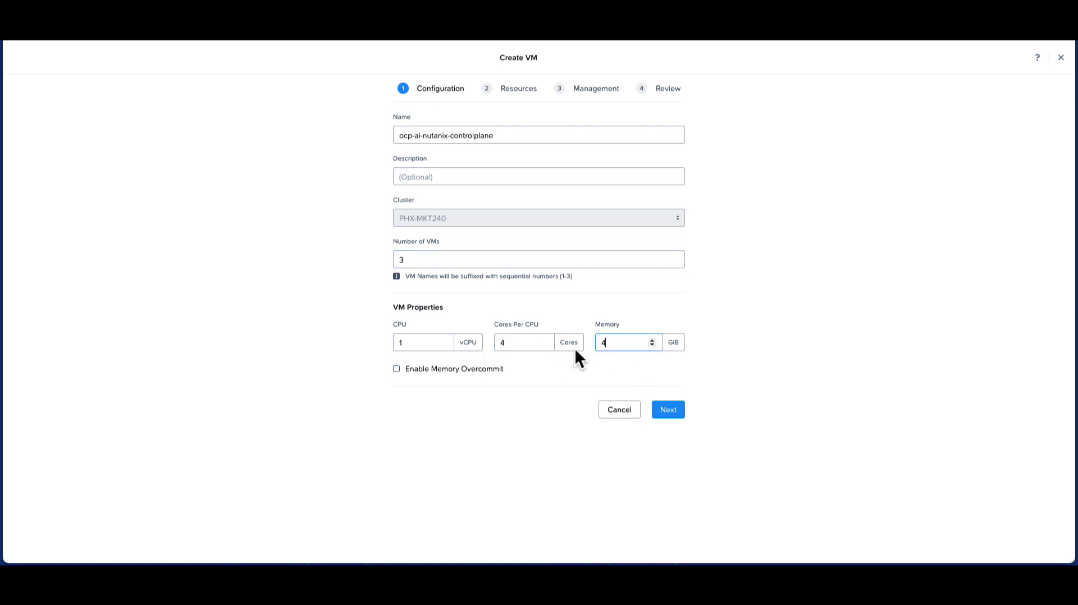
pyautogui.write('6')
pyautogui.click(666, 412)
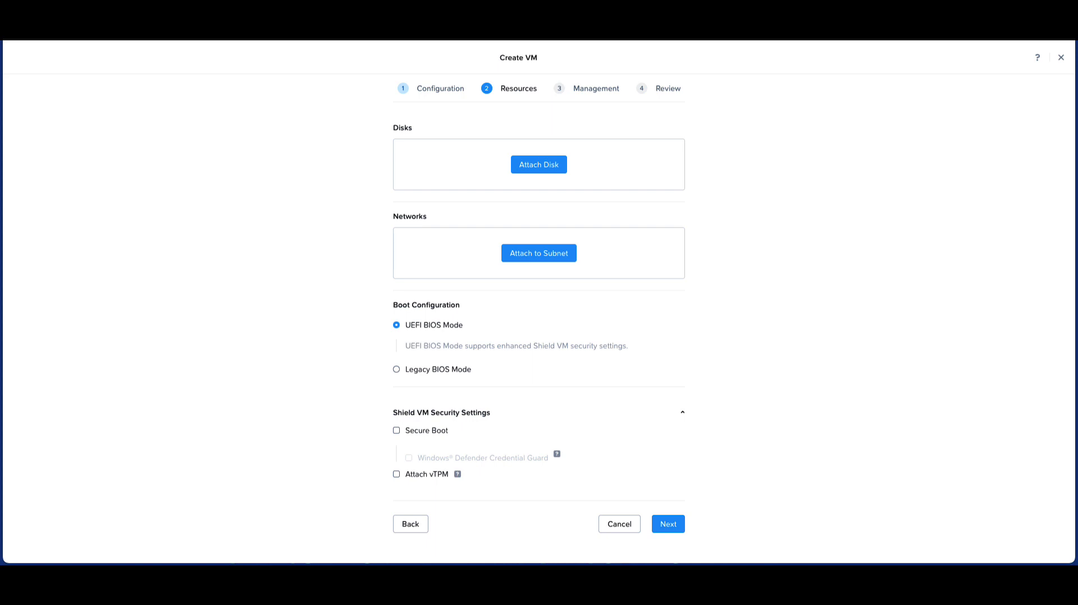
# Attach a CD-ROM cloned from the Discovery ISO image on the IDE bus
pyautogui.click(537, 167)
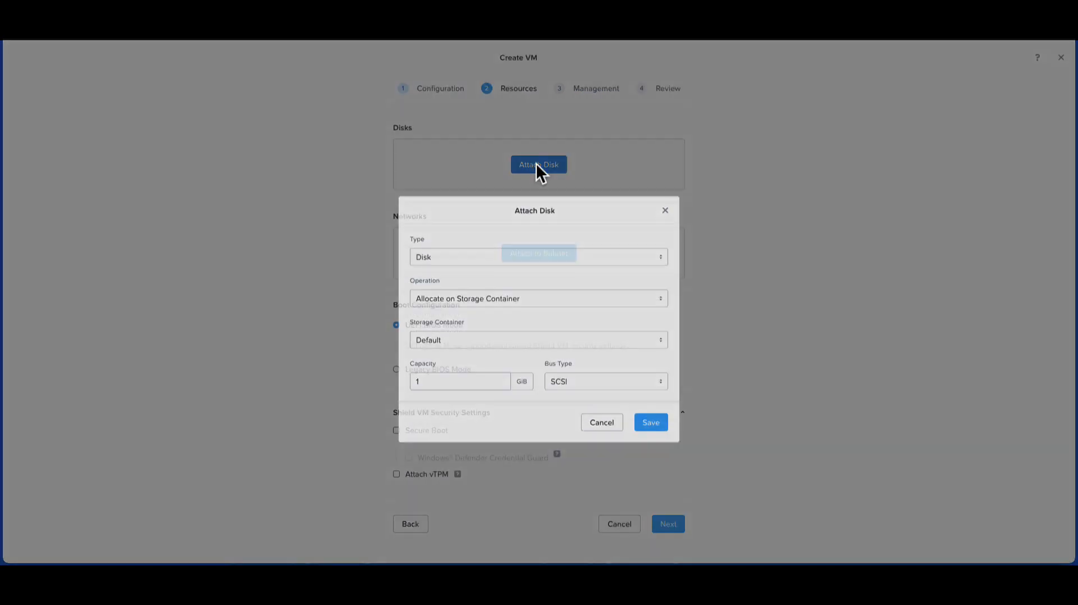
pyautogui.click(481, 246)
pyautogui.click(474, 280)
pyautogui.click(472, 303)
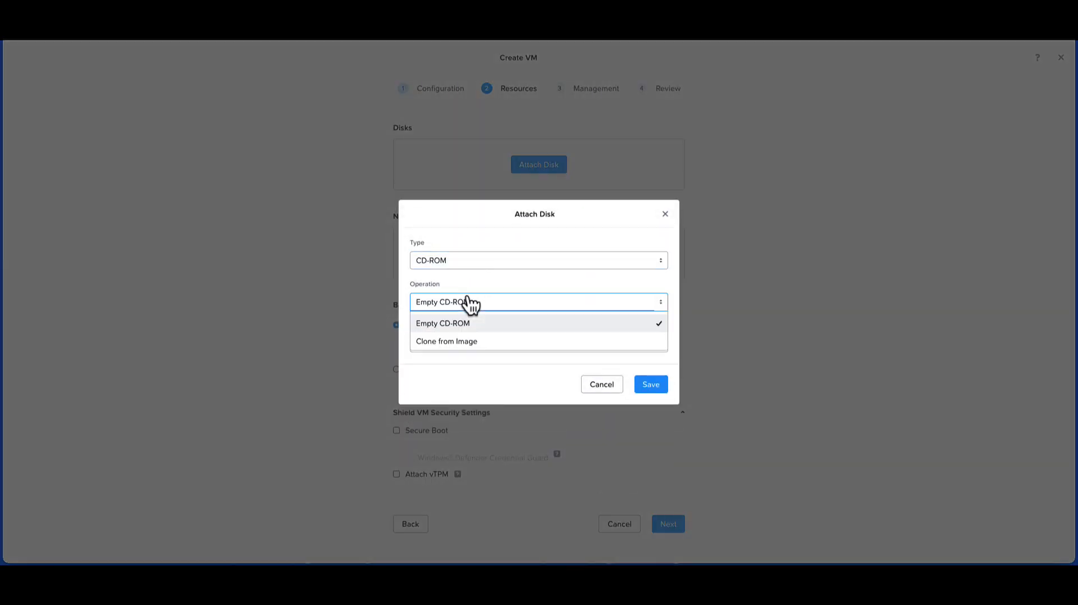
pyautogui.click(460, 342)
pyautogui.click(465, 326)
pyautogui.click(464, 344)
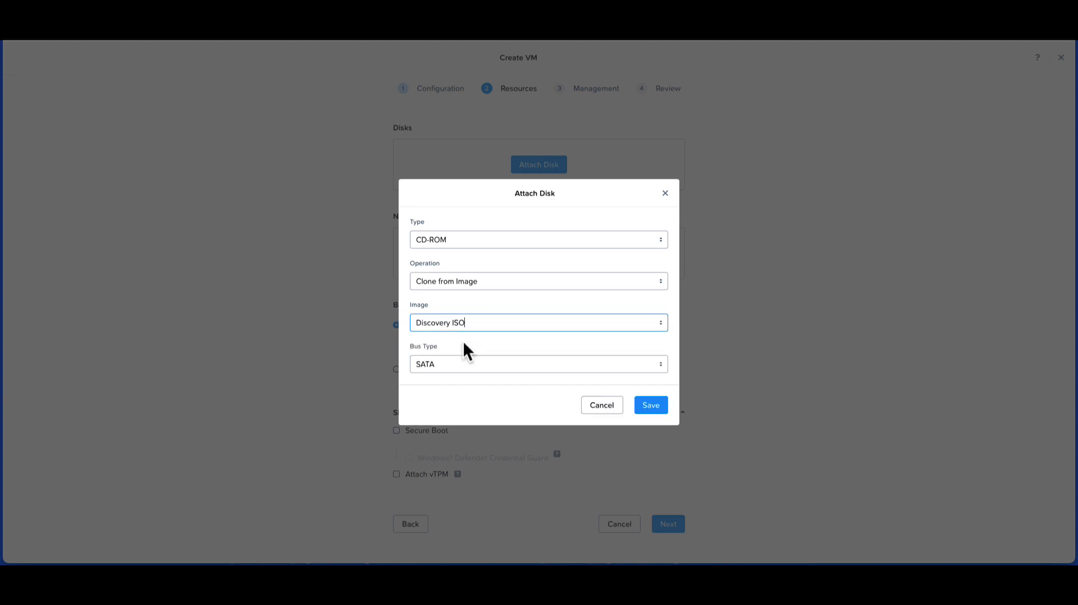
pyautogui.click(463, 366)
pyautogui.click(456, 401)
pyautogui.click(646, 406)
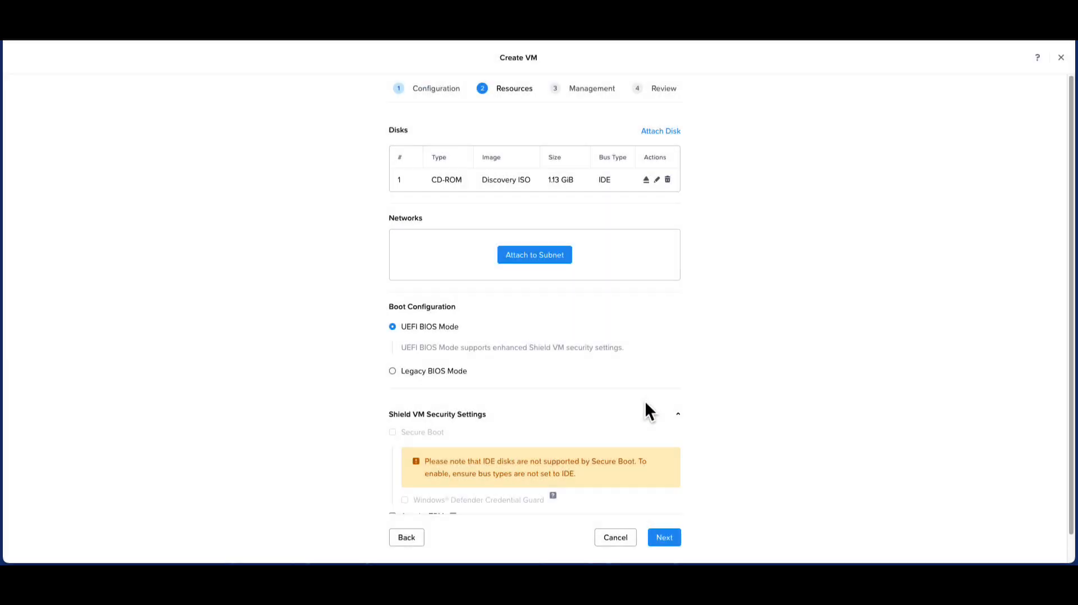
# Attach a 120 GiB SCSI disk allocated on the Default storage container
pyautogui.click(663, 131)
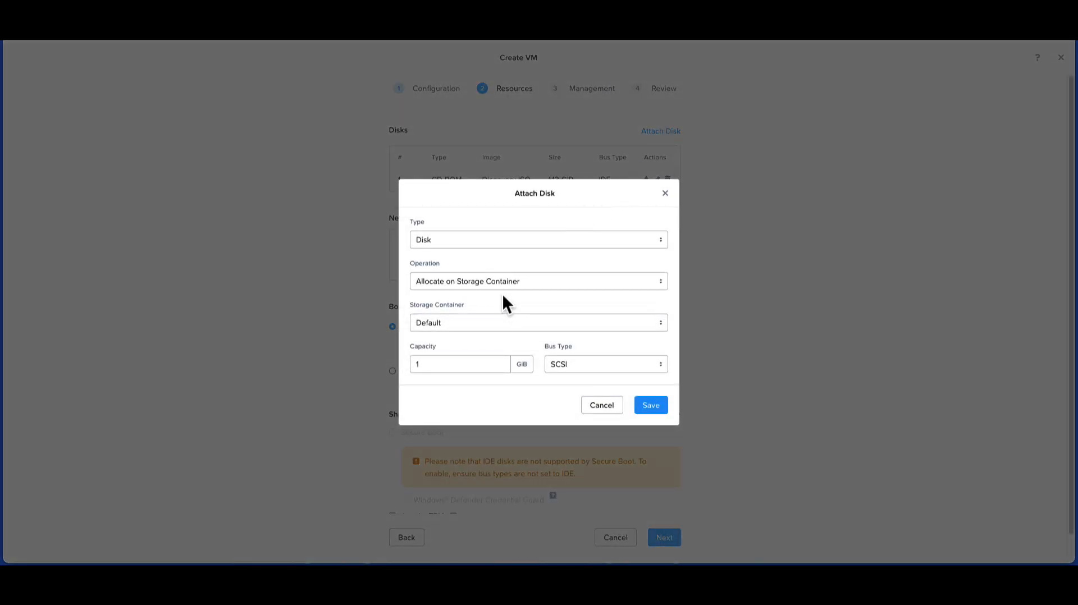
pyautogui.click(449, 364)
pyautogui.write('20')
pyautogui.click(652, 405)
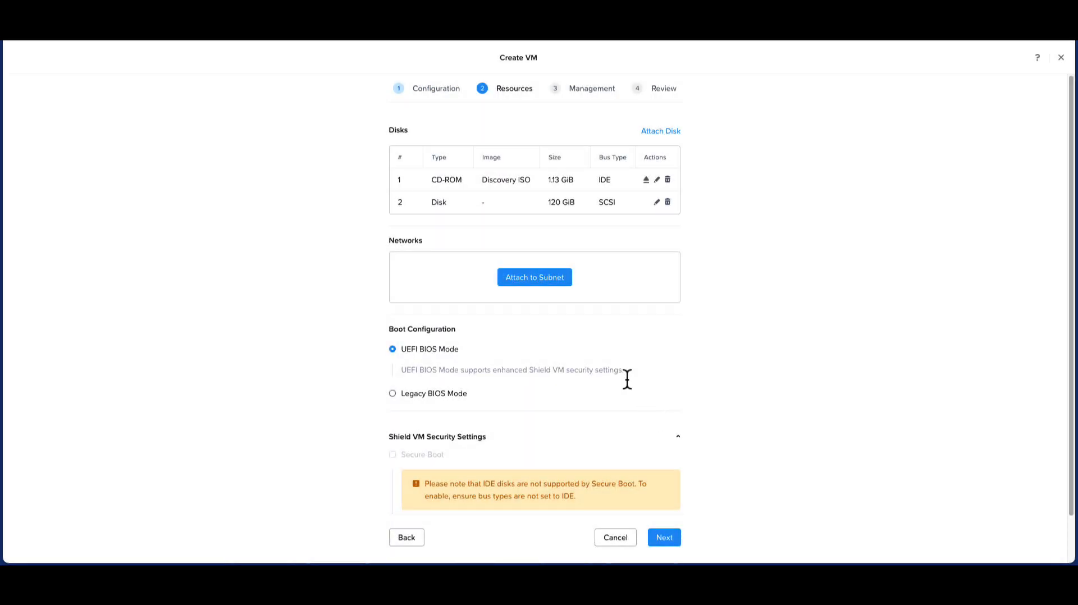
# Attach the control plane VMs to the Primary subnet with DHCP assignment and continue to the management settings
pyautogui.click(545, 279)
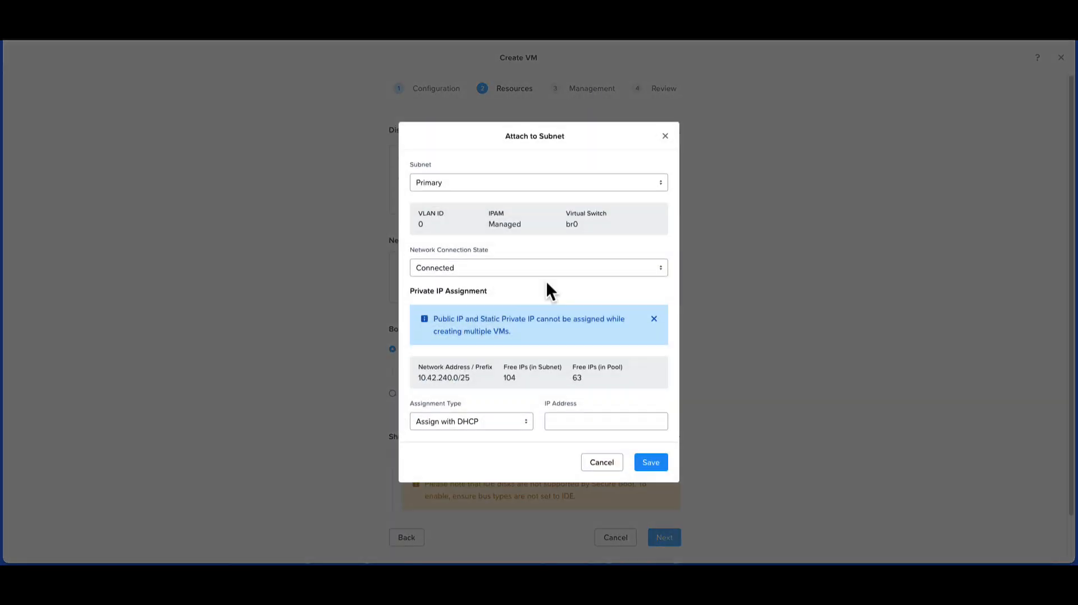
pyautogui.click(650, 462)
pyautogui.scroll(-1, 700, 378)
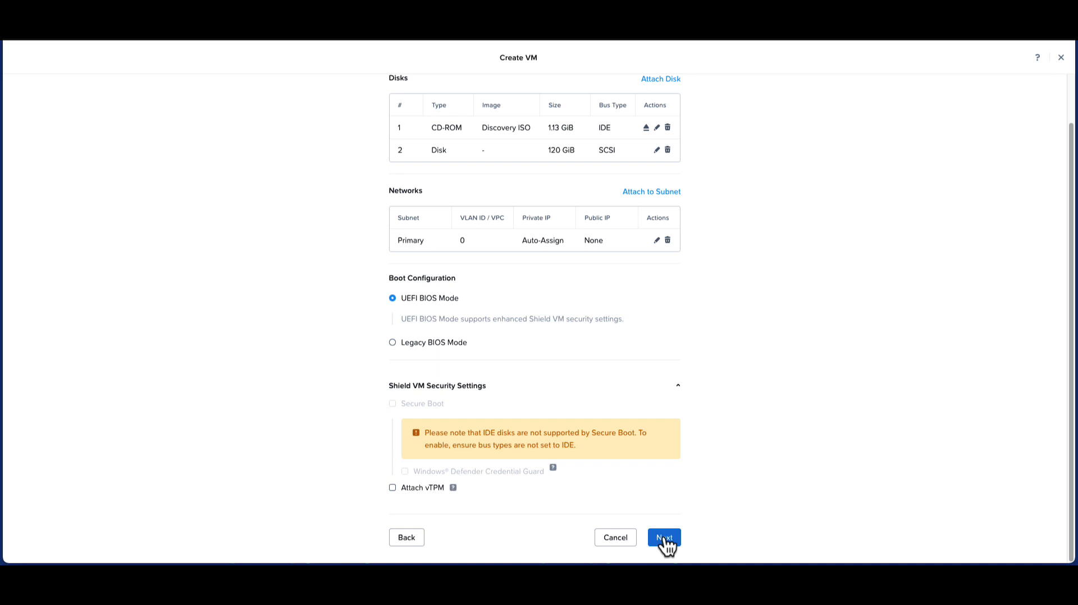
pyautogui.click(664, 539)
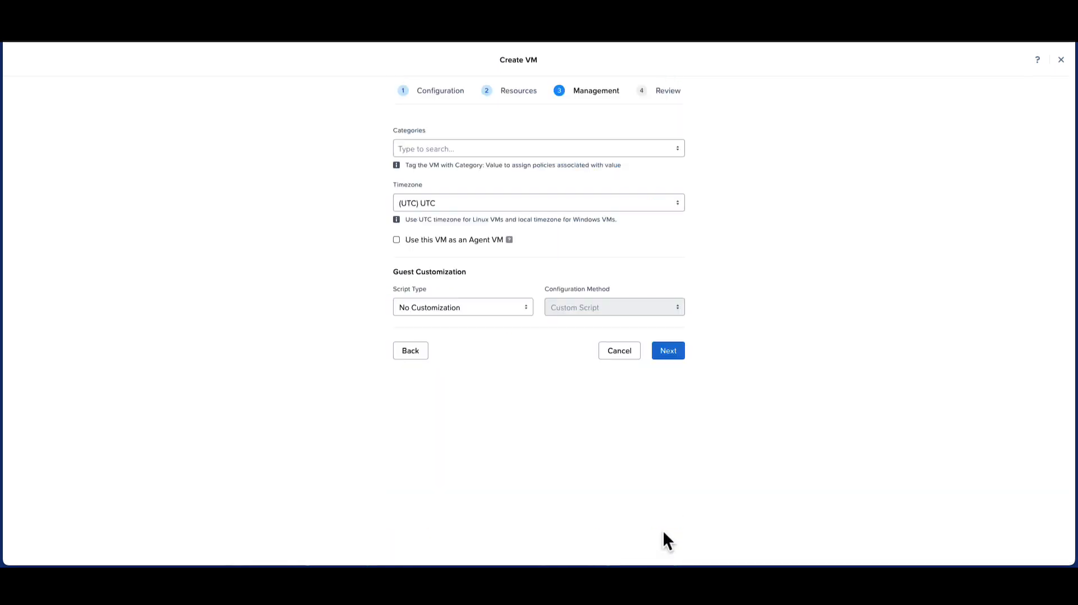
# Tag the control plane VMs with the category AppType:Kubernetes and create them
pyautogui.click(478, 147)
pyautogui.write('kub')
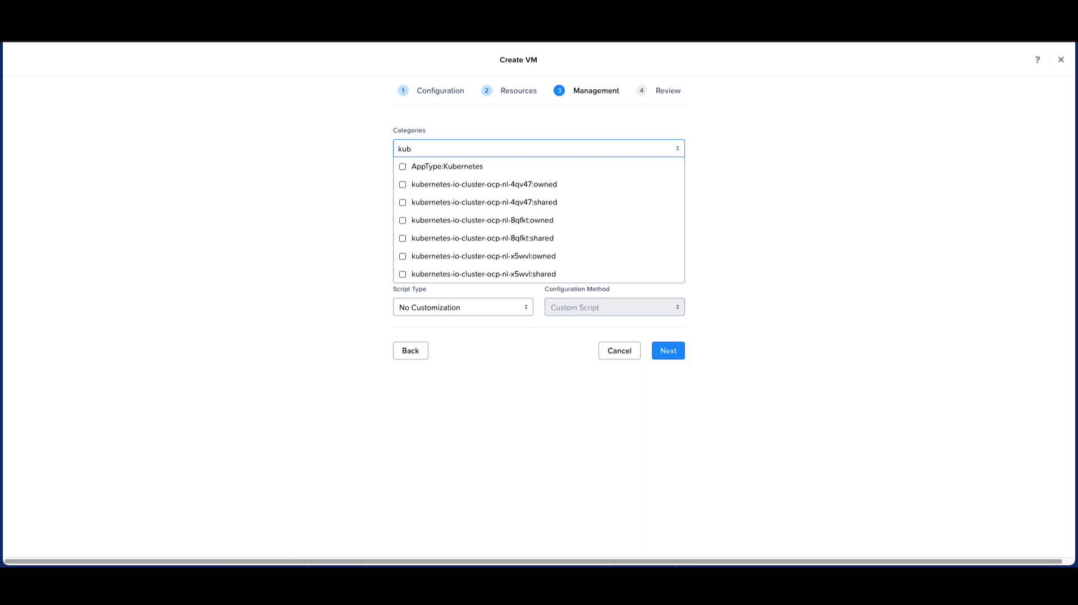
pyautogui.click(487, 168)
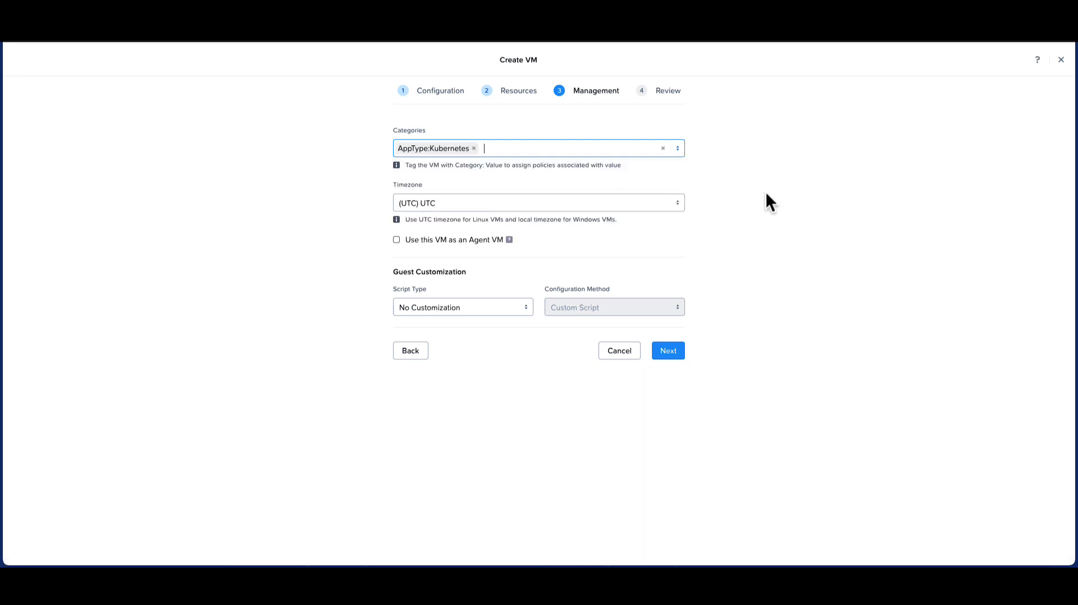
pyautogui.click(672, 352)
pyautogui.click(656, 539)
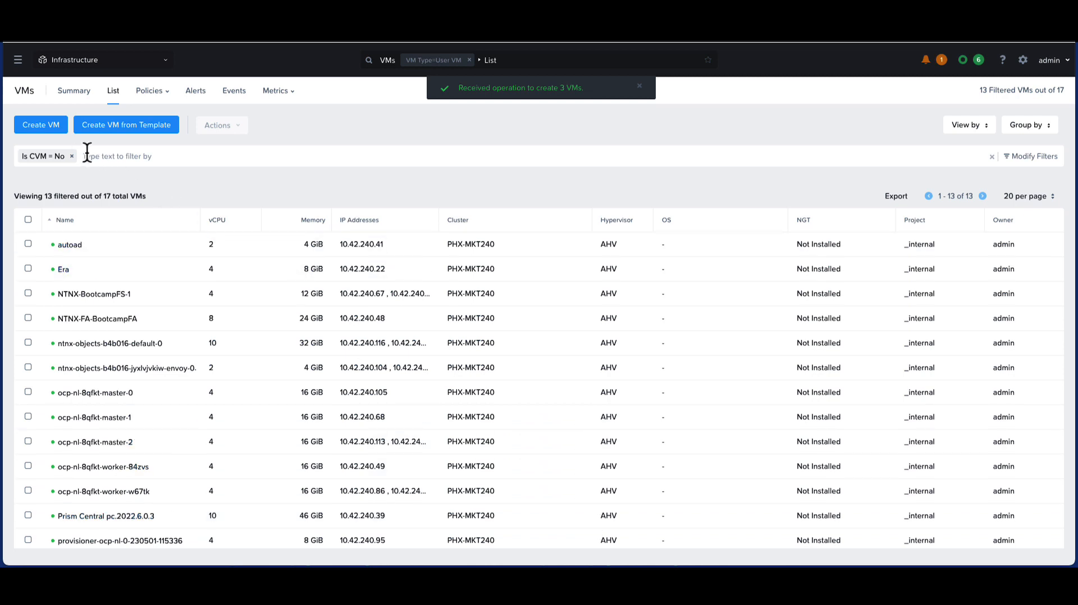
# Start creating another VM from the VM list and name it ocp-ai-nutanix-worker
pyautogui.click(48, 128)
pyautogui.click(413, 137)
pyautogui.write('-ai')
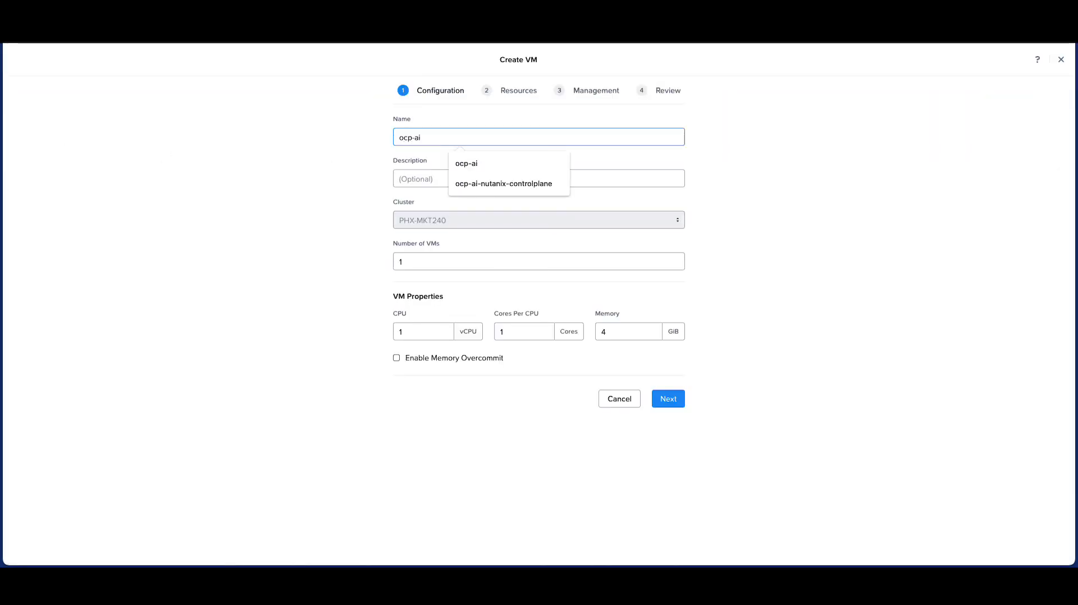
pyautogui.write('-nutanix-worker')
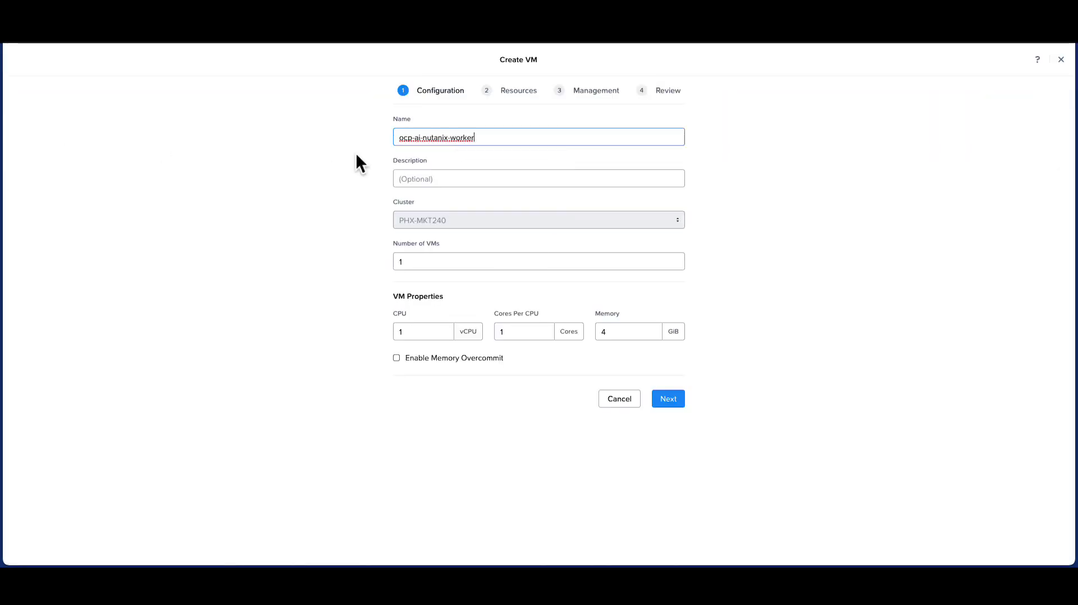
# Set 3 worker VMs with 2 cores per CPU and 8 GiB of memory each, and continue to resources
pyautogui.click(1, 326)
pyautogui.doubleClick(401, 263)
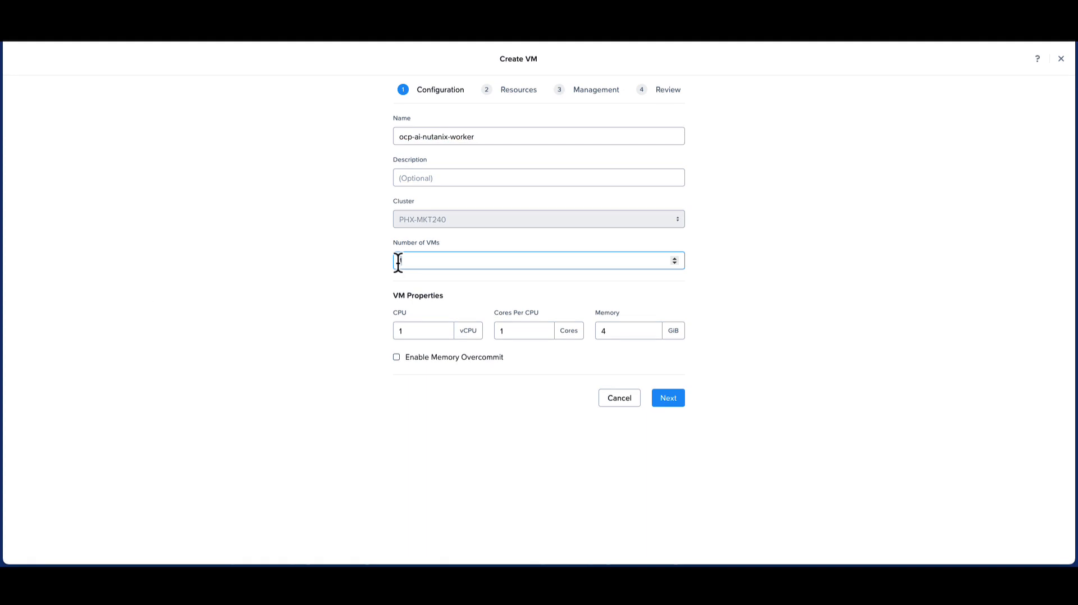
pyautogui.write('3')
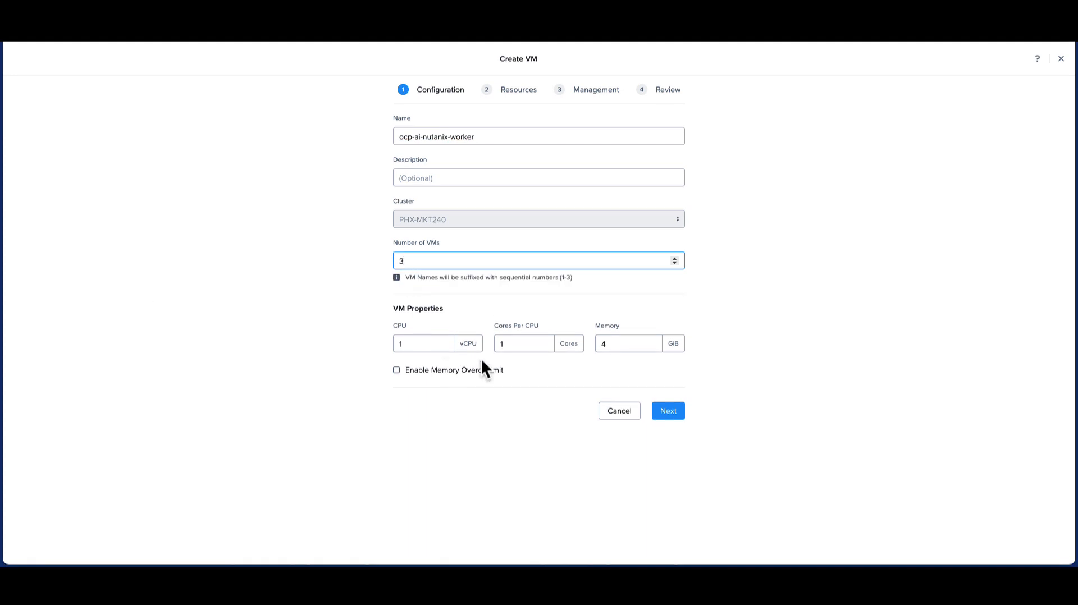
pyautogui.moveTo(507, 344); pyautogui.dragTo(495, 344)
pyautogui.write('2')
pyautogui.moveTo(608, 343); pyautogui.dragTo(593, 342)
pyautogui.write('8')
pyautogui.click(685, 418)
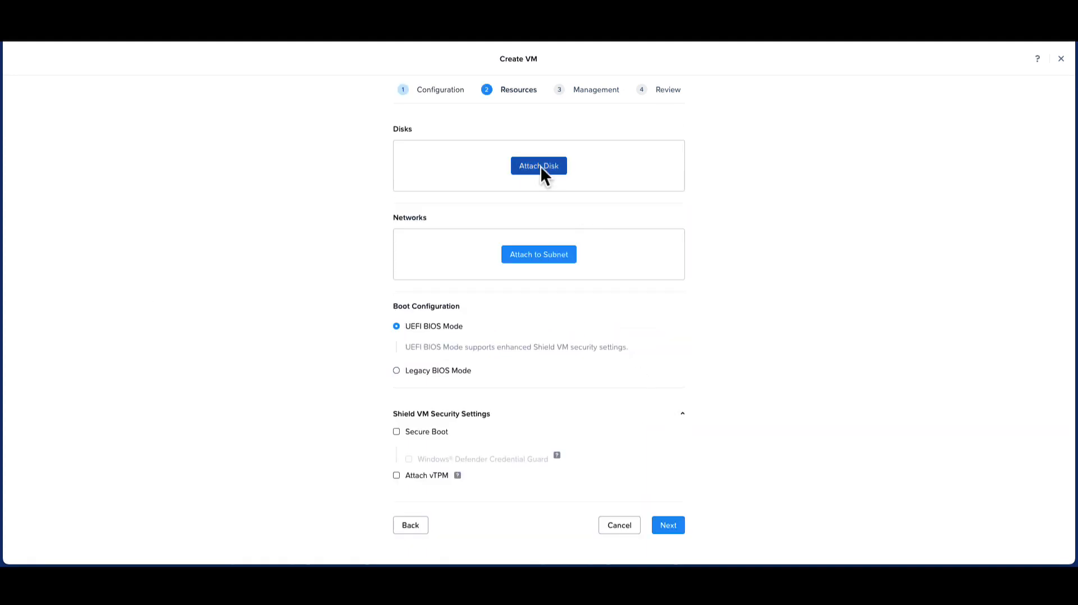
# Attach a CD-ROM to the worker VMs, cloned from the Discovery ISO image on the IDE bus
pyautogui.click(540, 166)
pyautogui.click(505, 241)
pyautogui.click(501, 278)
pyautogui.click(494, 283)
pyautogui.click(490, 344)
pyautogui.click(486, 345)
pyautogui.click(486, 365)
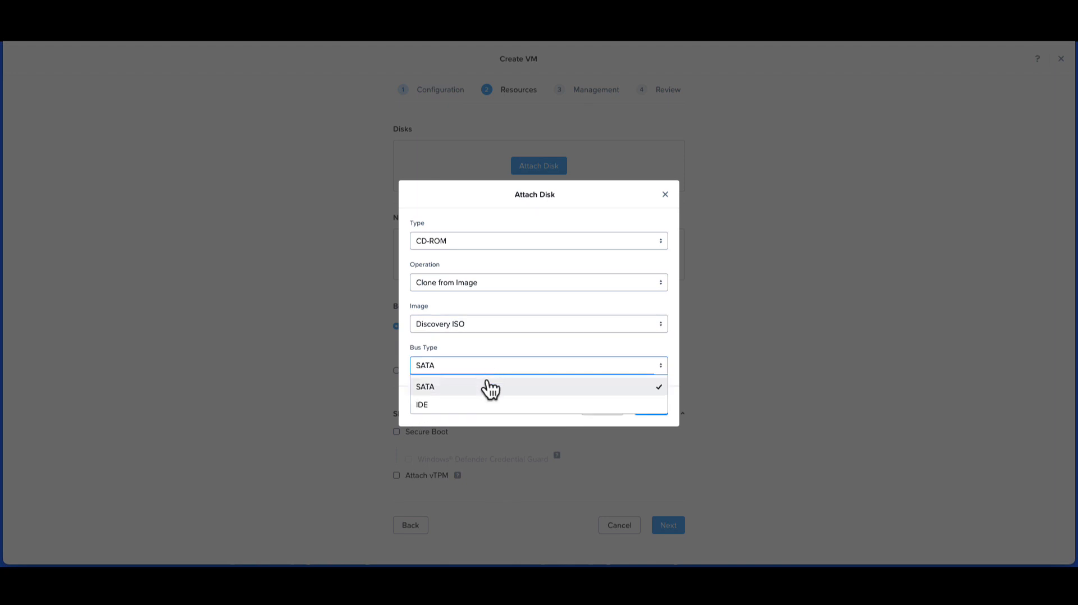
pyautogui.click(486, 404)
pyautogui.click(651, 406)
# Attach a 120 GiB SCSI disk on the Default storage container to the worker VMs
pyautogui.click(661, 132)
pyautogui.click(455, 366)
pyautogui.write('120')
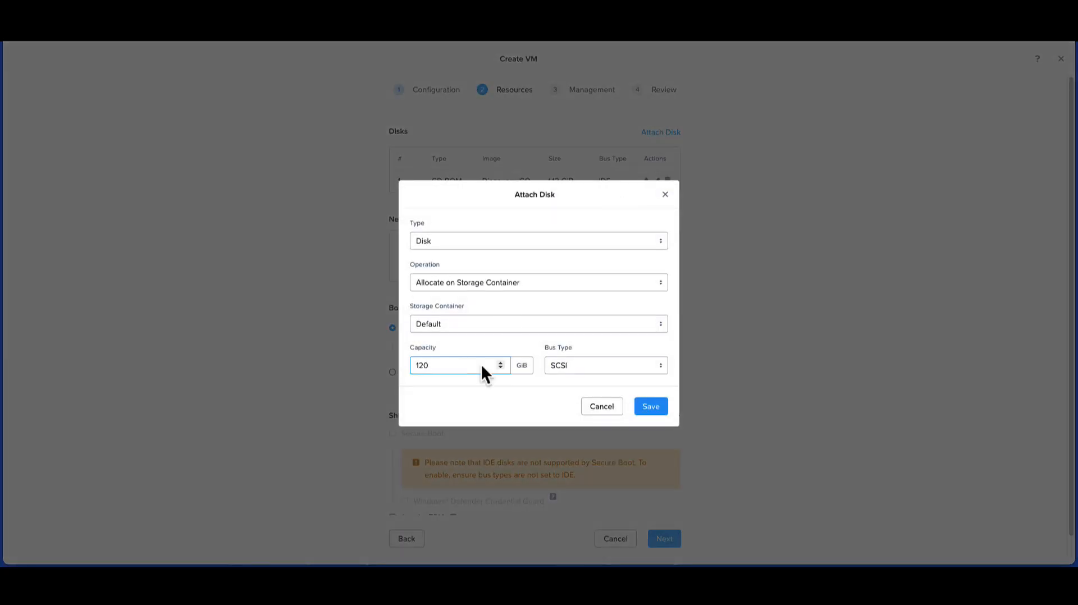
pyautogui.click(651, 406)
# Attach the worker VMs to the Primary subnet and continue to the management settings
pyautogui.click(536, 277)
pyautogui.click(650, 462)
pyautogui.scroll(-2, 665, 473)
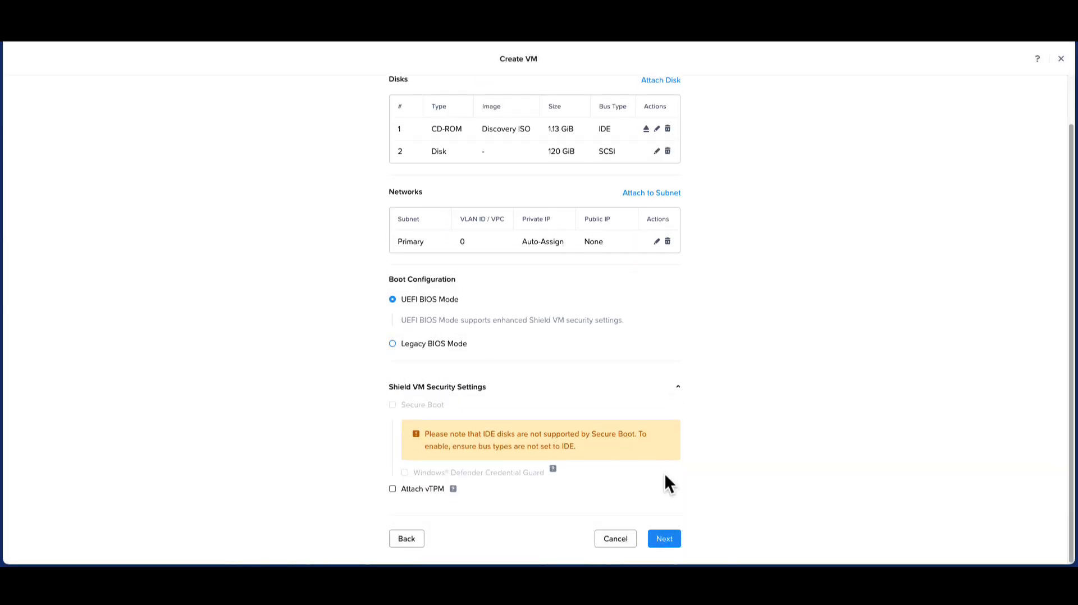
pyautogui.click(663, 537)
# Tag the worker VMs with the category AppType:Kubernetes and create them
pyautogui.click(438, 147)
pyautogui.write('kuber')
pyautogui.click(445, 165)
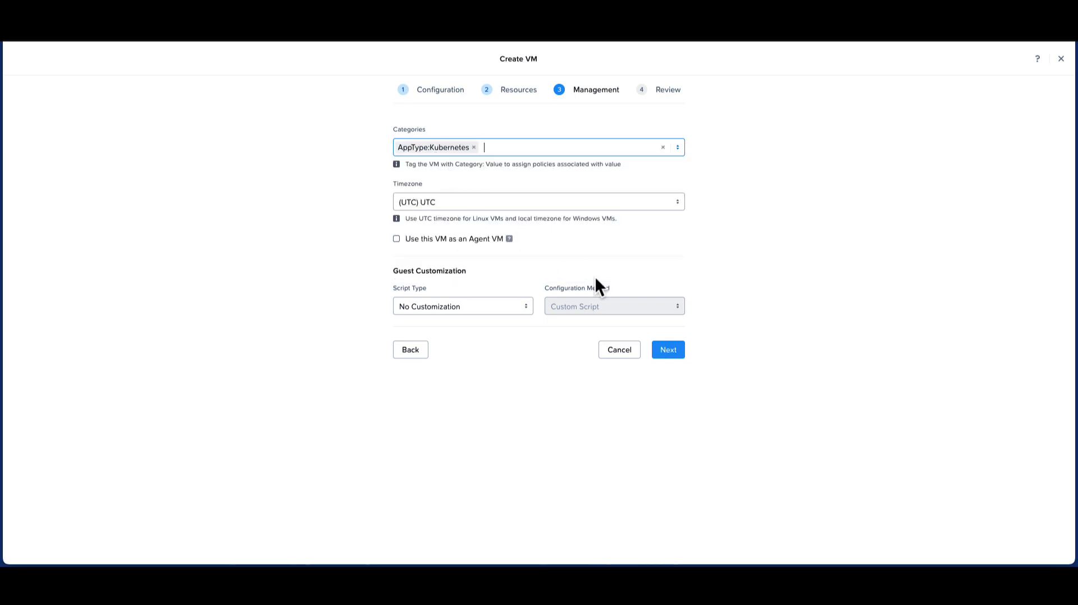
pyautogui.click(668, 349)
pyautogui.click(658, 538)
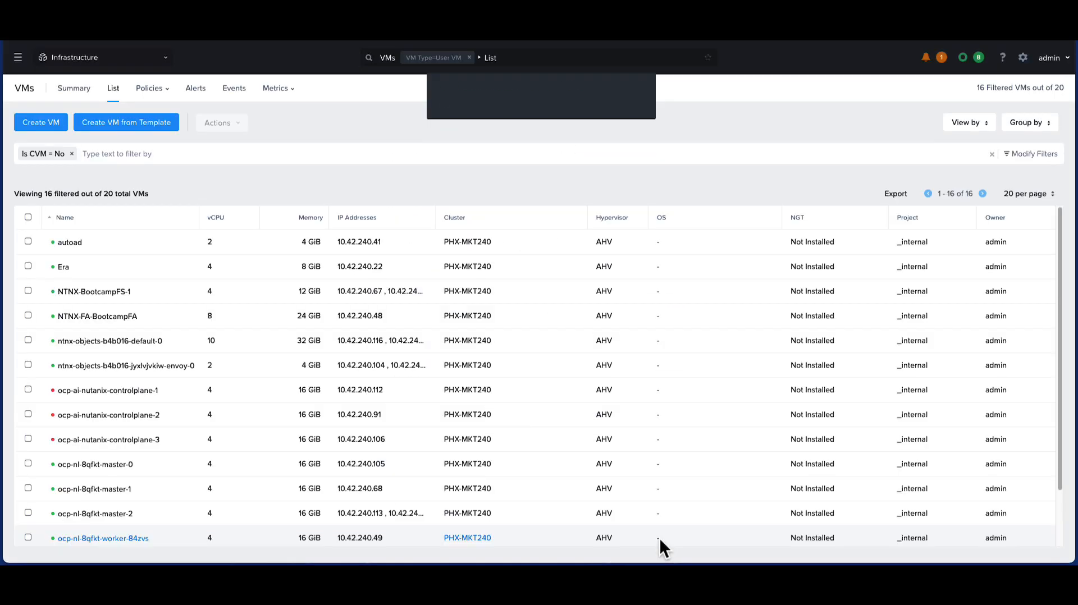
# Filter the VM list to names containing ocp-ai
pyautogui.click(156, 154)
pyautogui.write('ocp-ai')
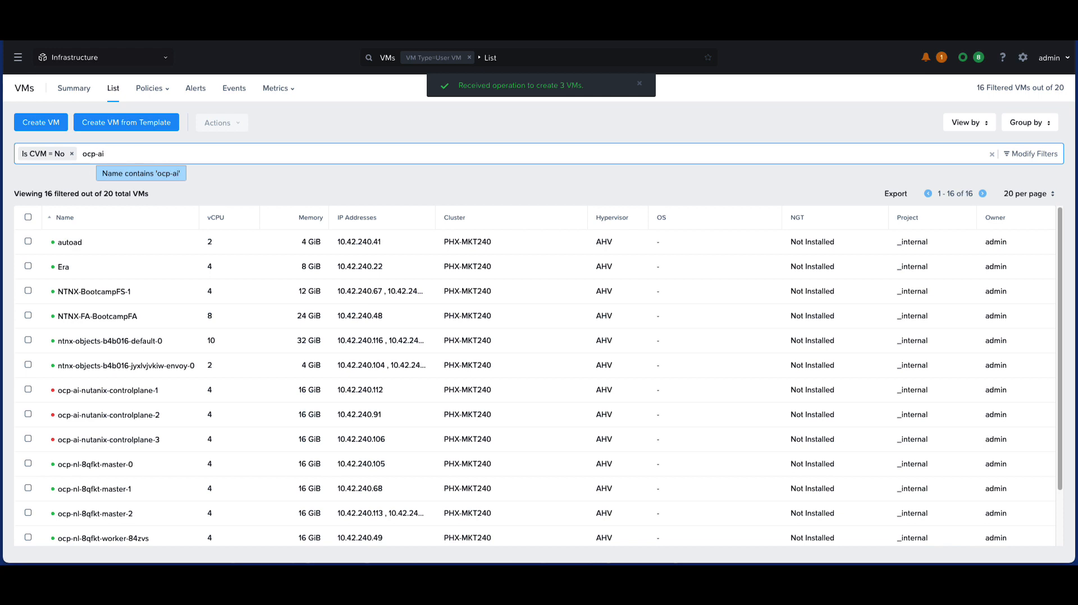
pyautogui.press('Return')
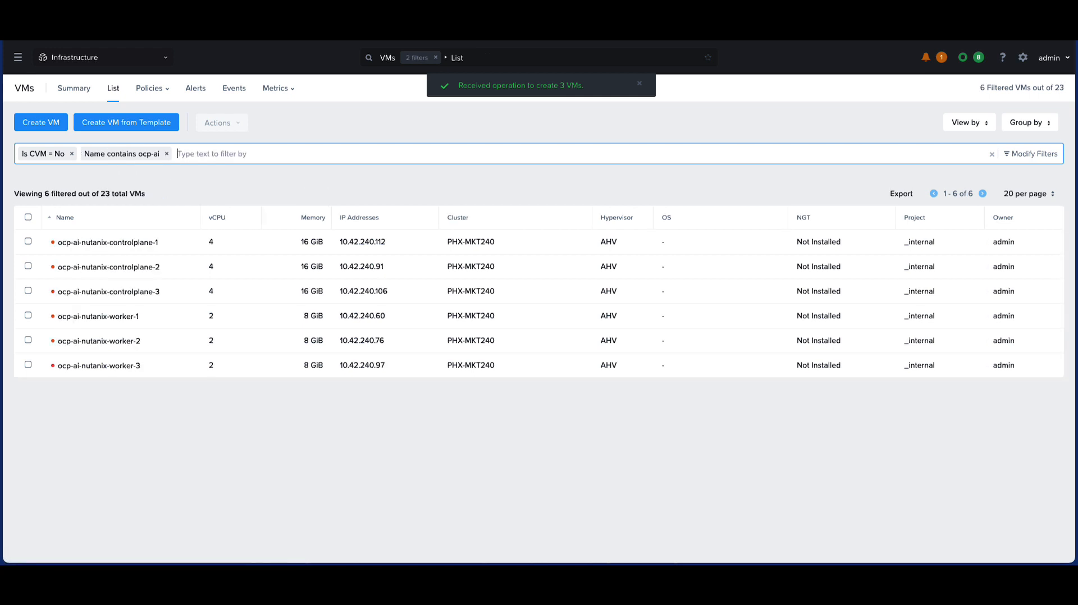
# Power on all the filtered ocp-ai control plane and worker VMs together, then clear the selection
pyautogui.click(27, 218)
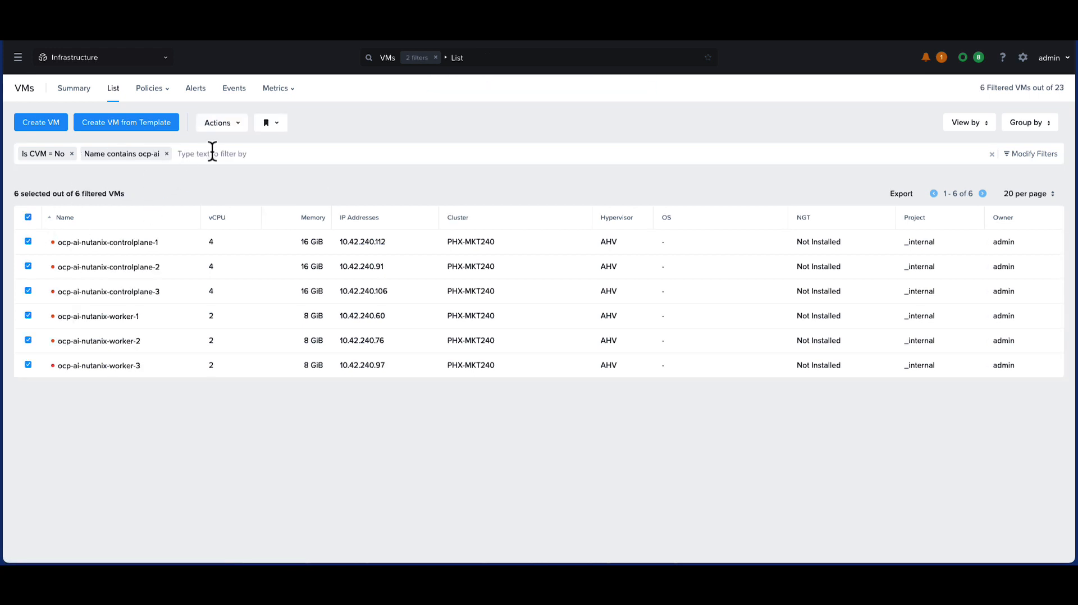
pyautogui.click(224, 124)
pyautogui.click(237, 279)
pyautogui.click(578, 303)
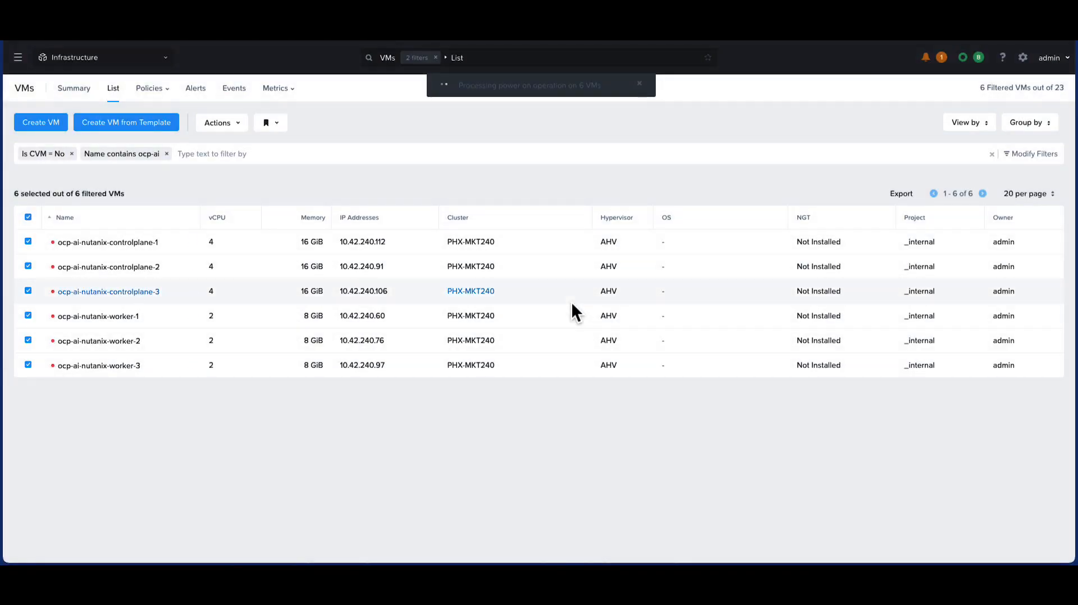
pyautogui.click(28, 217)
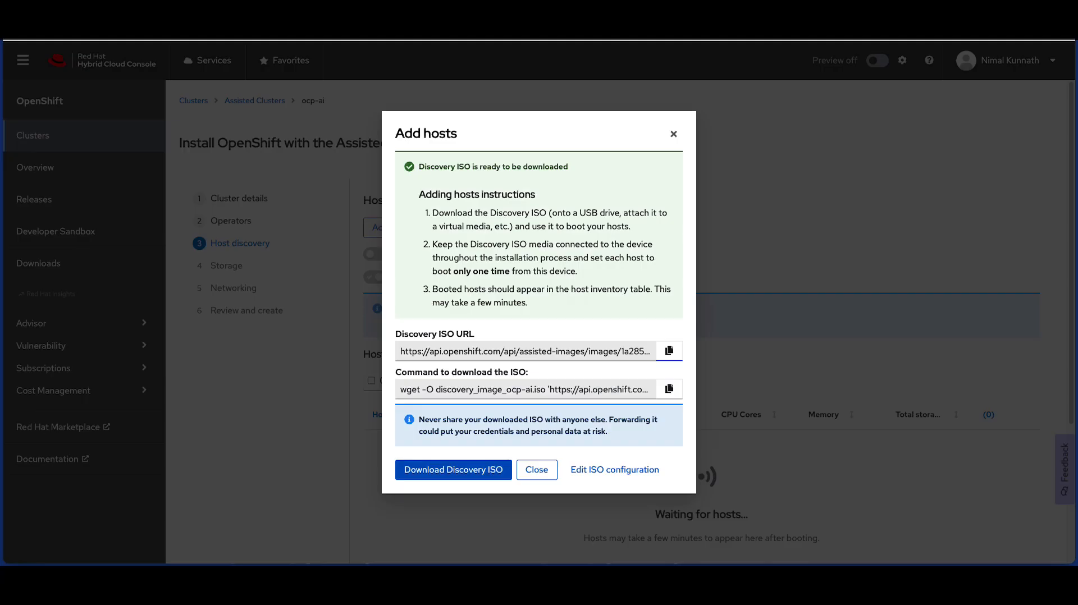
# In the Red Hat Hybrid Cloud Console, close the Add hosts instructions and enable integration with the virtualization platform
pyautogui.click(537, 474)
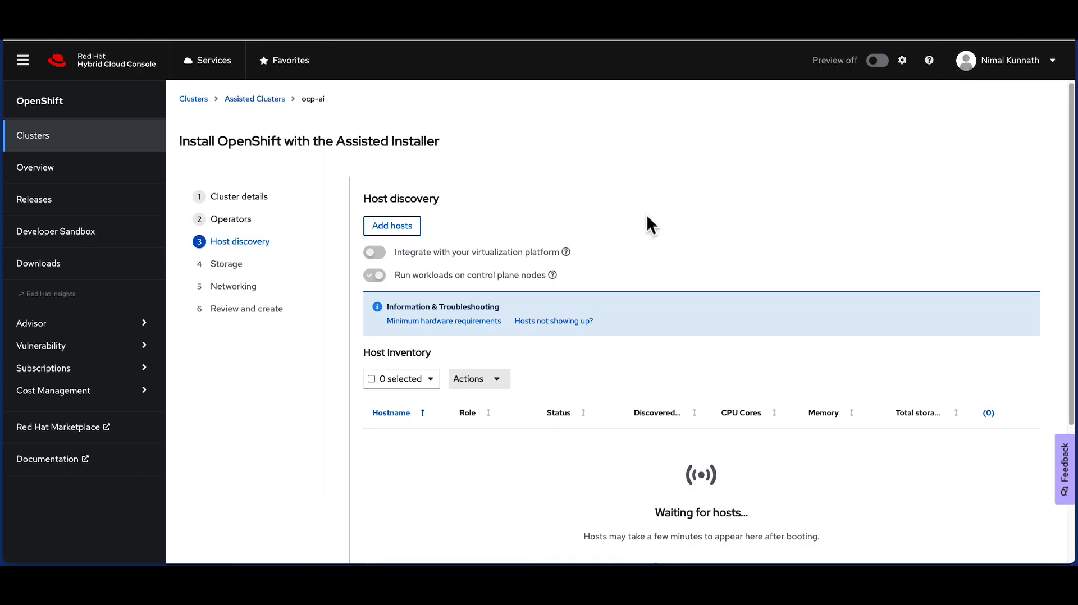
pyautogui.scroll(-2, 647, 219)
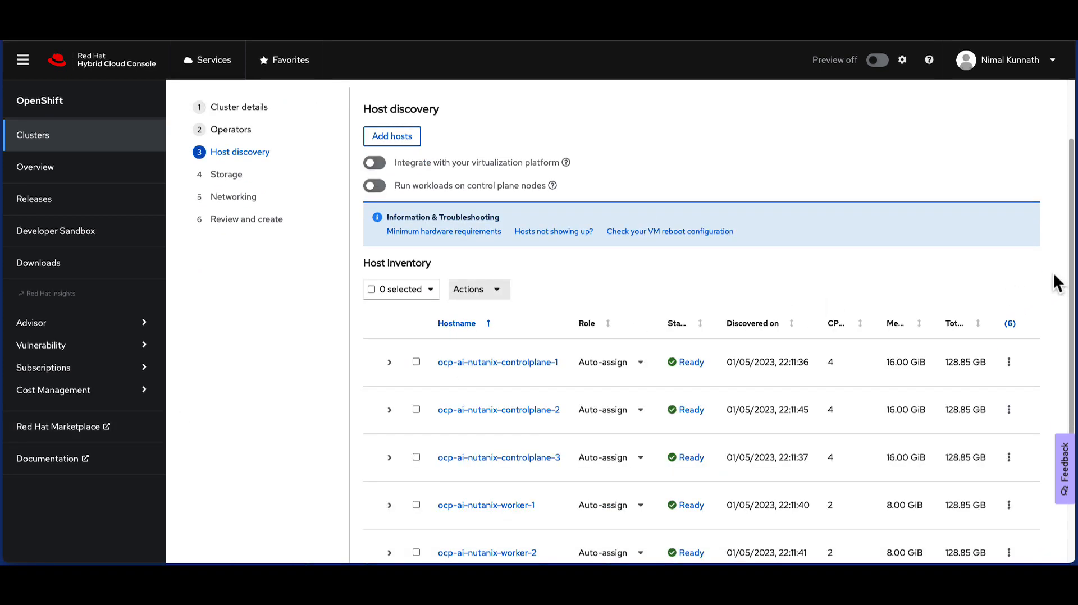
pyautogui.scroll(-2, 1057, 282)
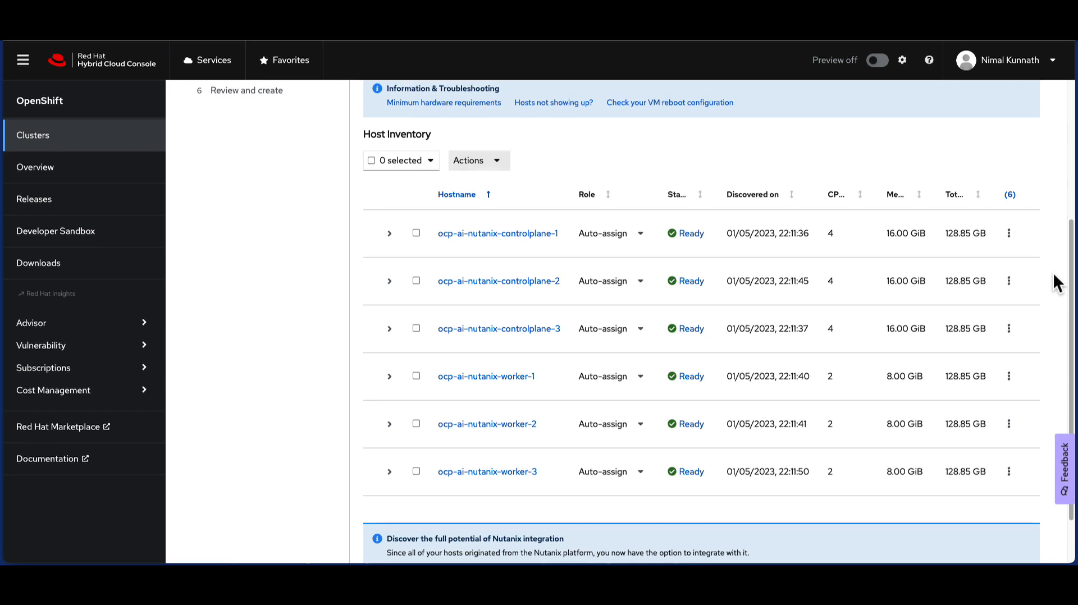
pyautogui.scroll(3, 1053, 272)
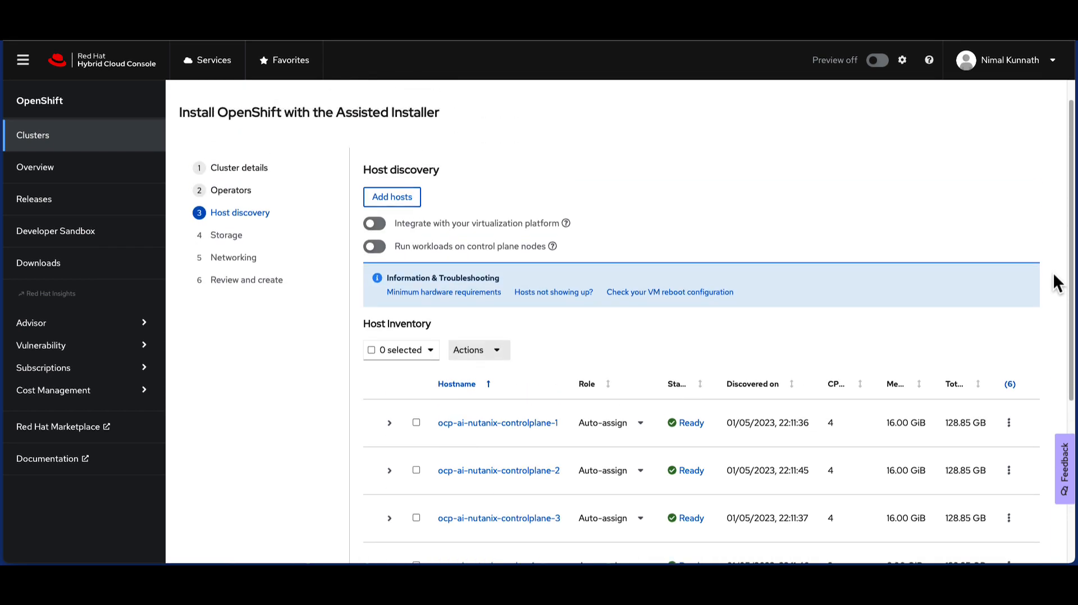
pyautogui.click(374, 227)
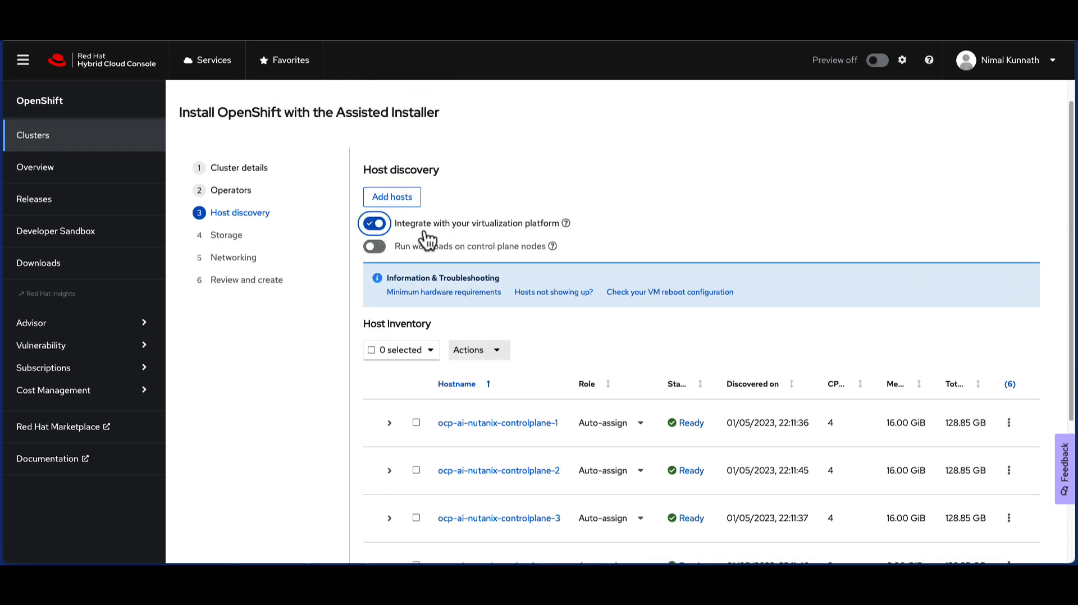
# Advance from Host discovery to Storage, check the first host's total storage, and continue to Networking
pyautogui.scroll(-4, 720, 230)
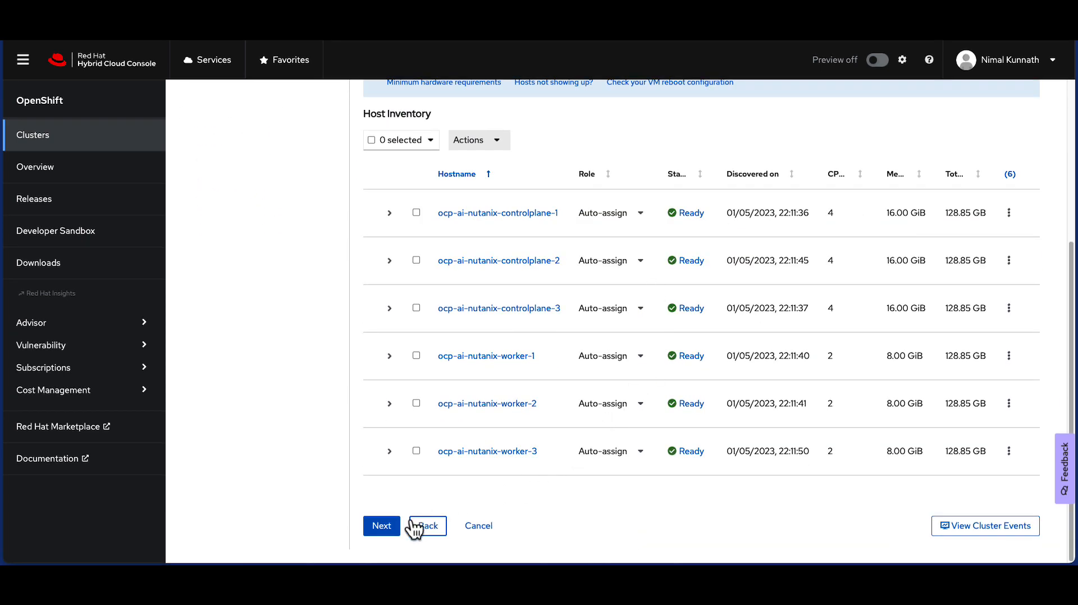
pyautogui.click(386, 534)
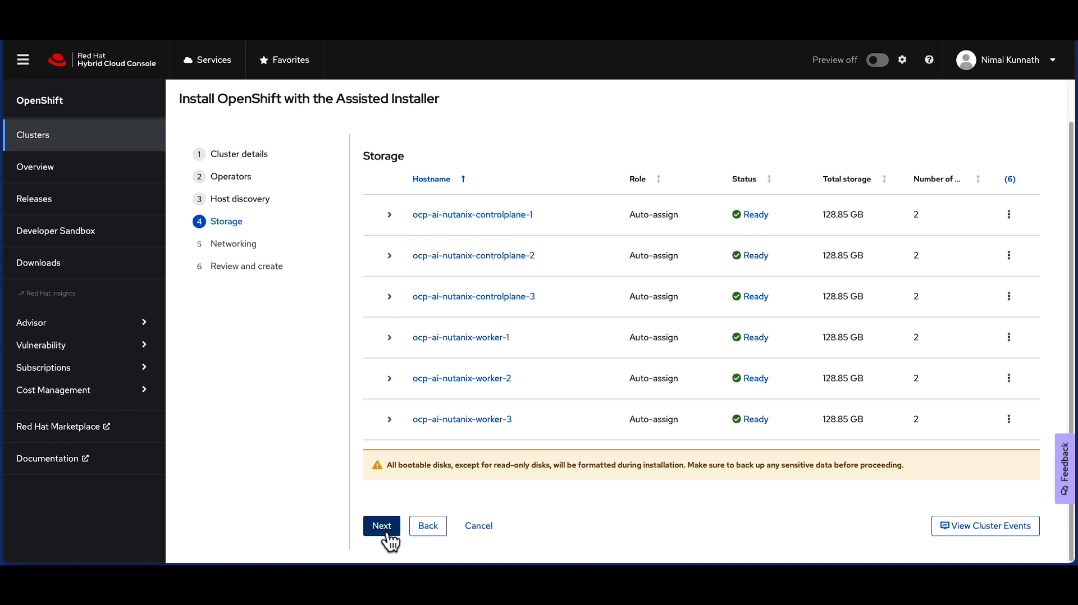
pyautogui.moveTo(826, 215); pyautogui.dragTo(861, 216)
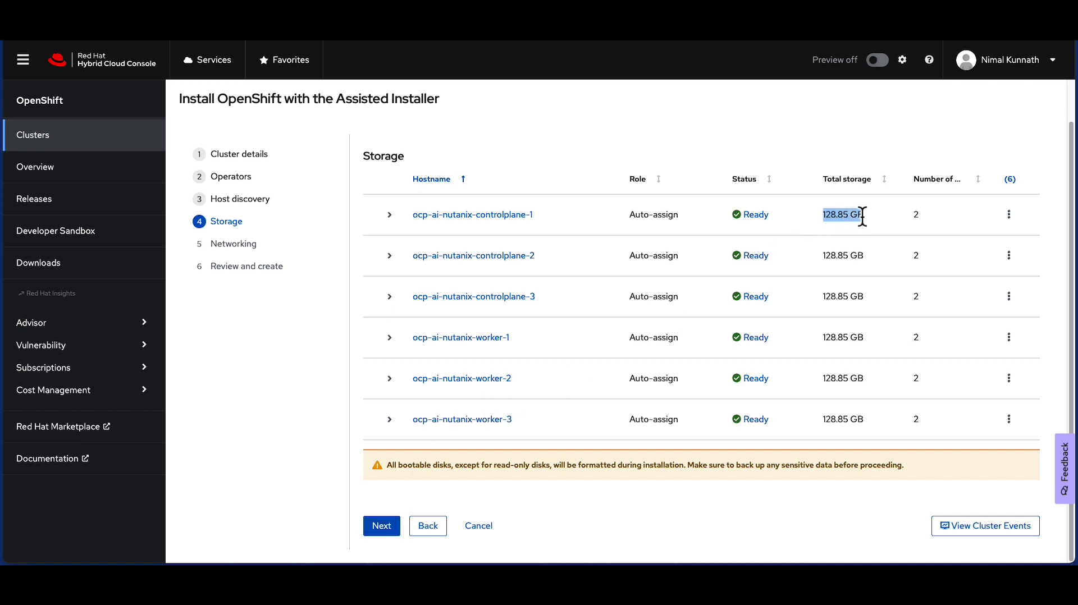
pyautogui.click(379, 530)
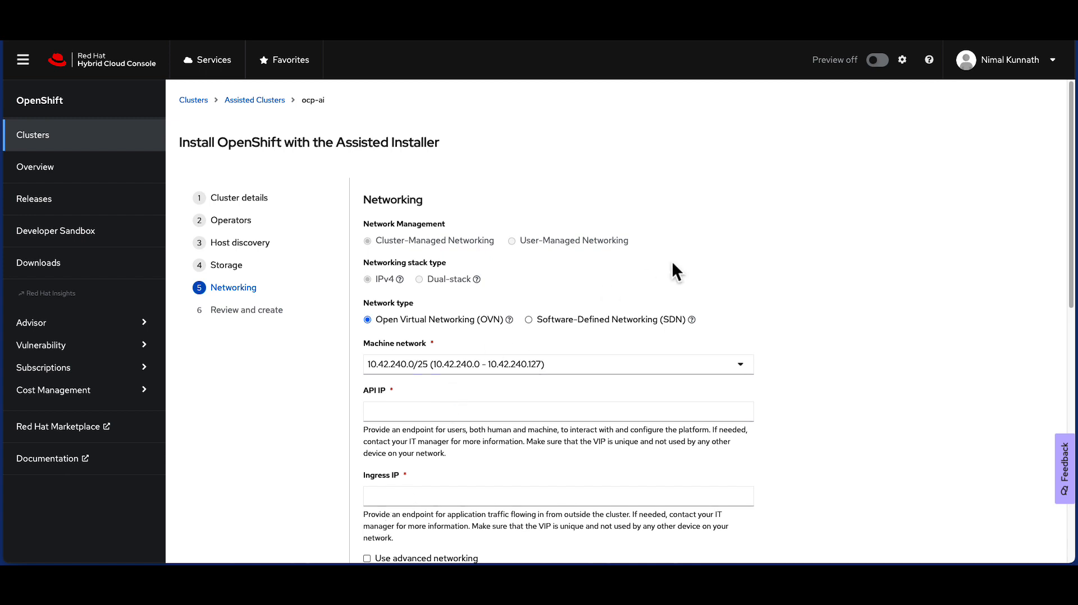
# Set the cluster's API IP to 10.42.240.101 and its Ingress IP to 10.42.240.102
pyautogui.scroll(-1, 765, 243)
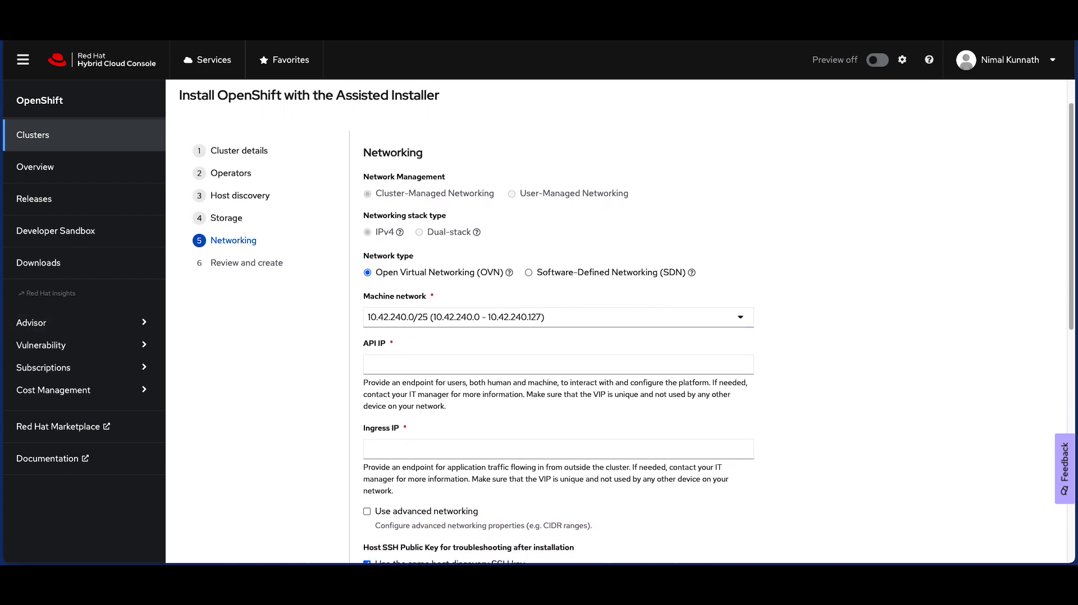
pyautogui.click(390, 365)
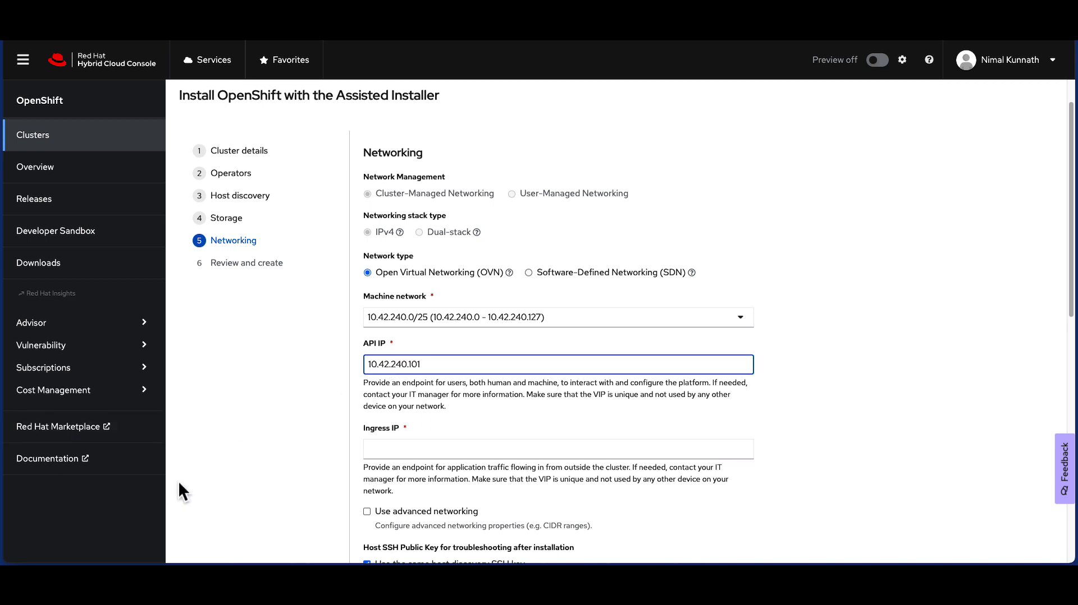
pyautogui.click(373, 452)
pyautogui.write('10.42.240.101')
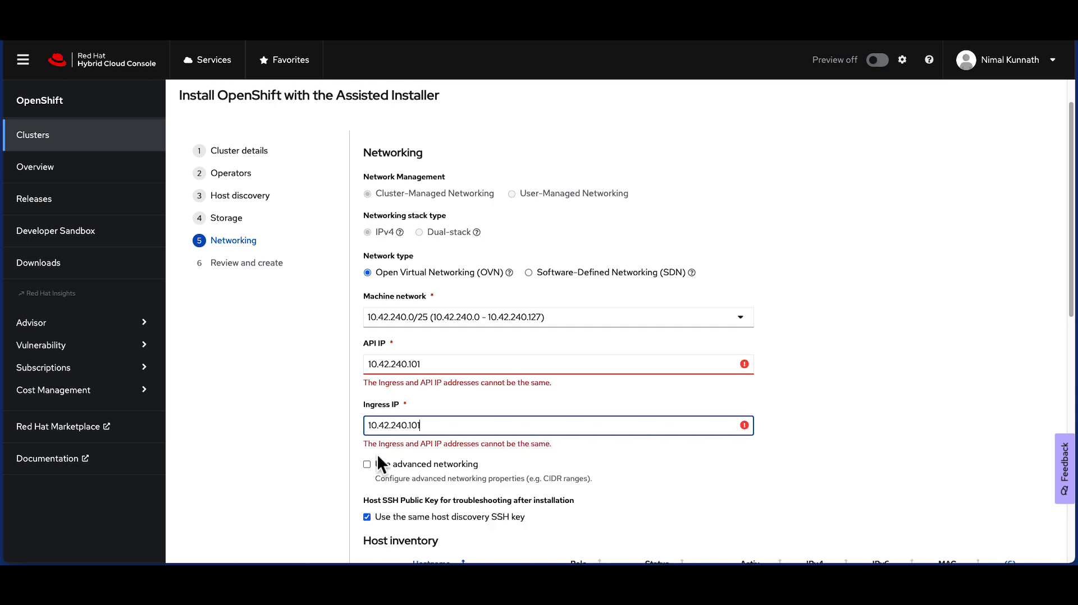
pyautogui.press('BackSpace')
pyautogui.write('2')
pyautogui.click(771, 366)
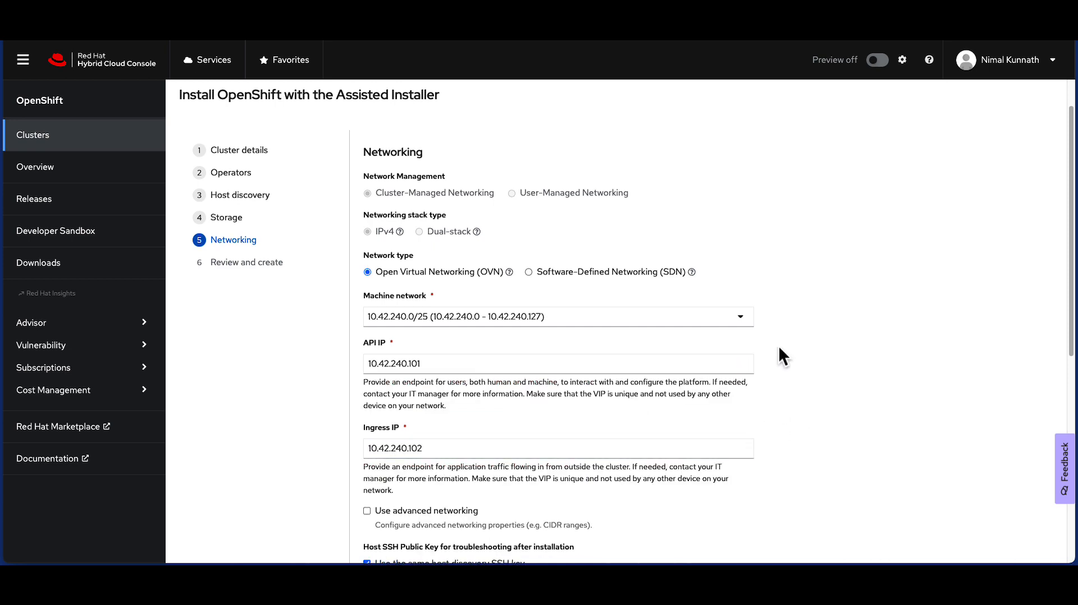
# Advance from Networking to Review and create, and start the cluster installation after checking the cluster summary
pyautogui.scroll(-1, 778, 346)
pyautogui.scroll(-6, 778, 346)
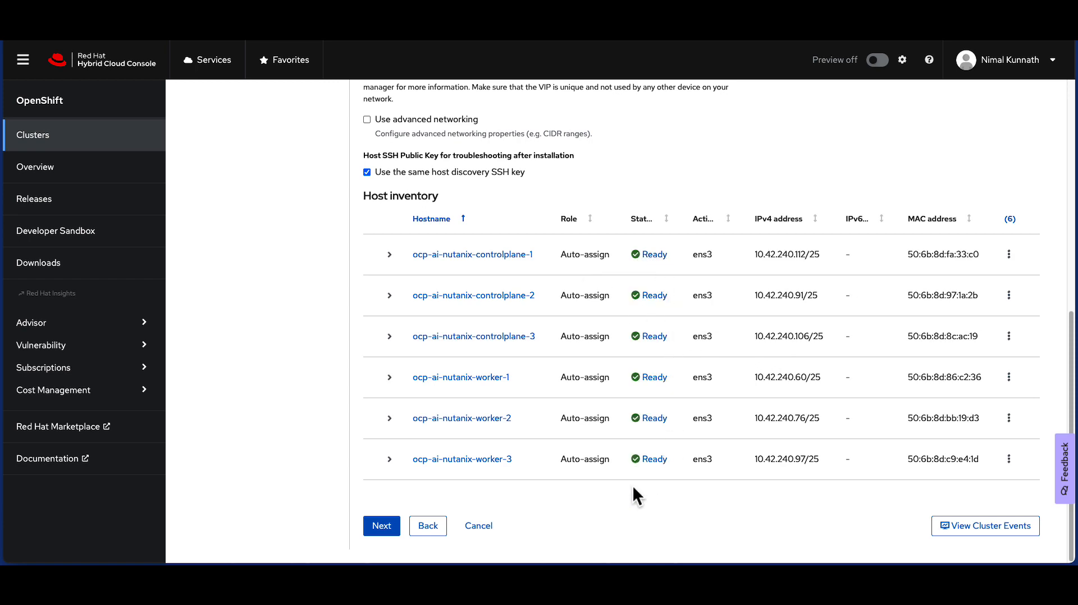
pyautogui.click(370, 530)
pyautogui.scroll(5, 450, 393)
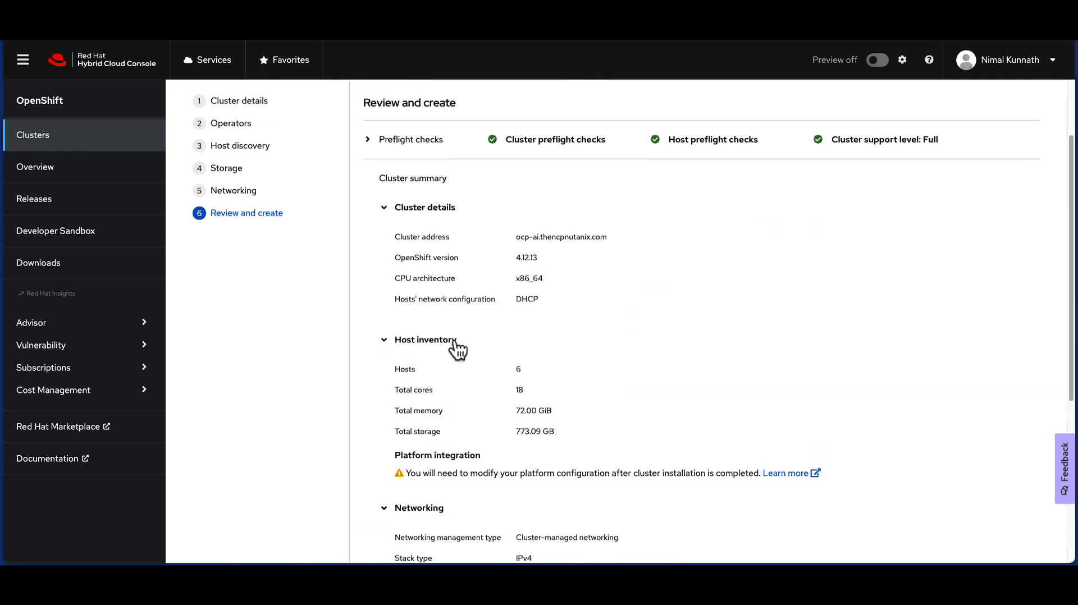
pyautogui.scroll(-5, 523, 385)
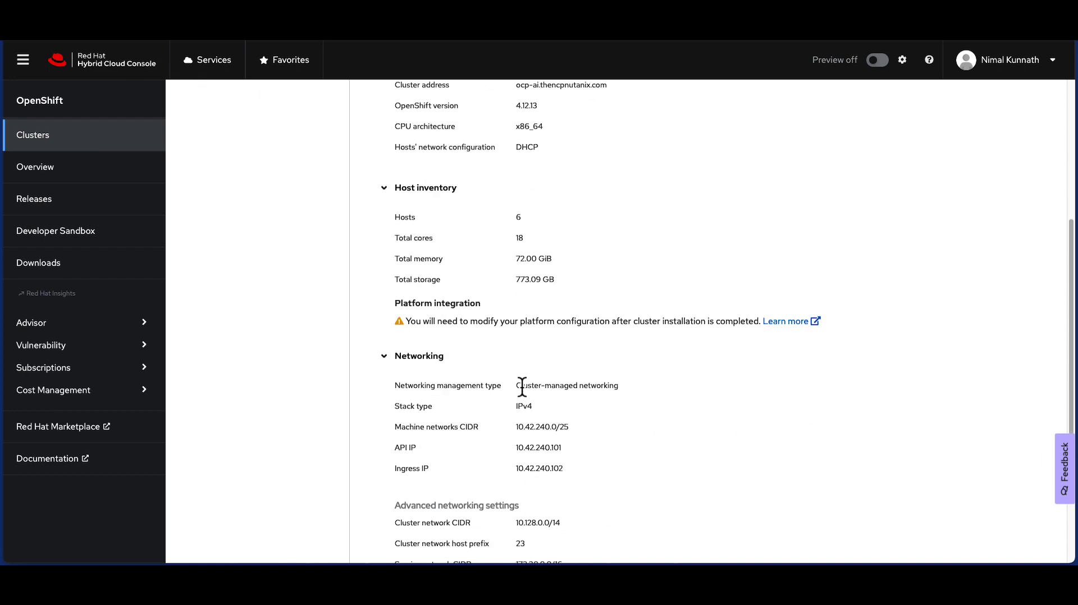
pyautogui.click(416, 525)
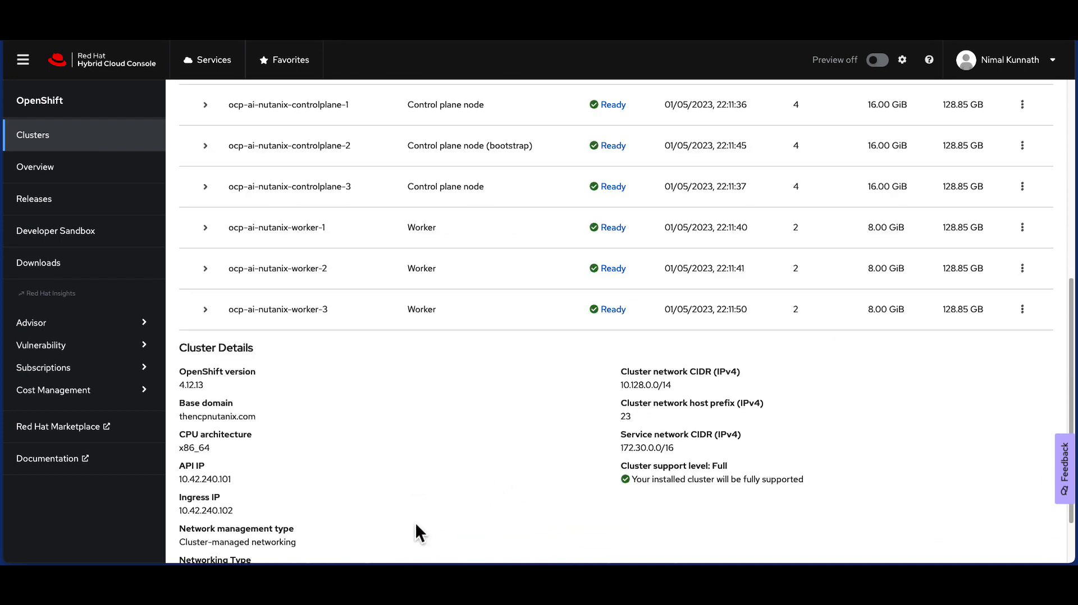
# Monitor the ocp-ai installation progress and examine the role and status of each control plane and worker host until installation finishes
pyautogui.scroll(1, 452, 459)
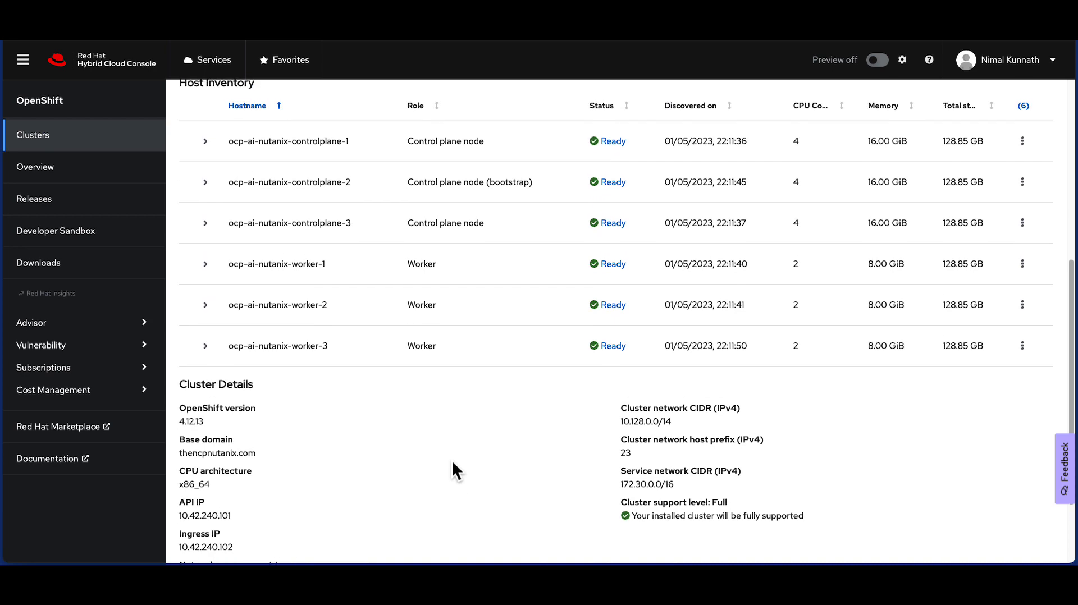
pyautogui.scroll(8, 452, 460)
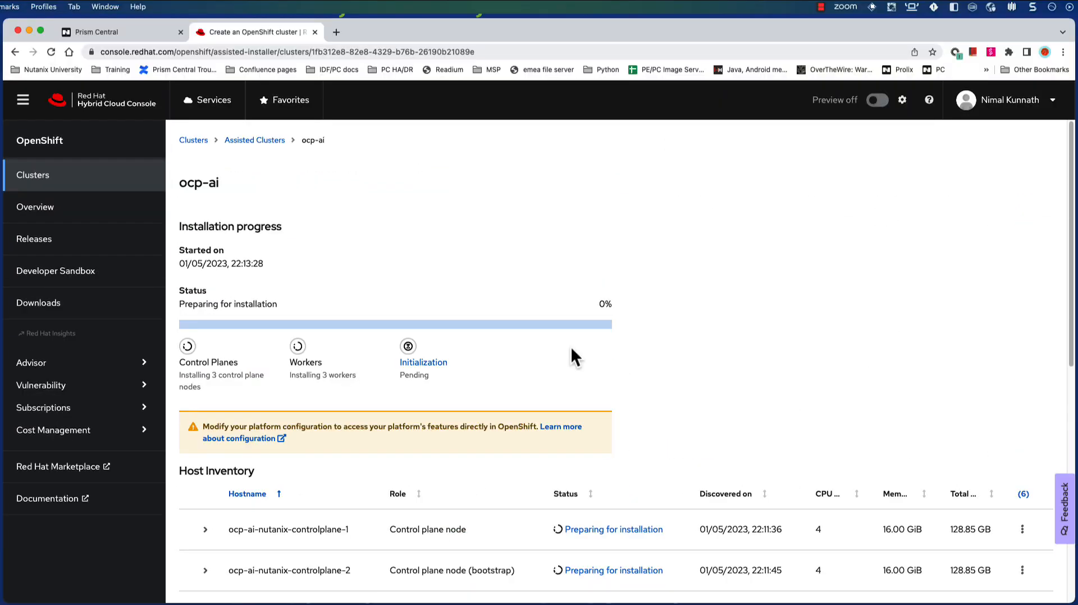
pyautogui.scroll(-3, 570, 357)
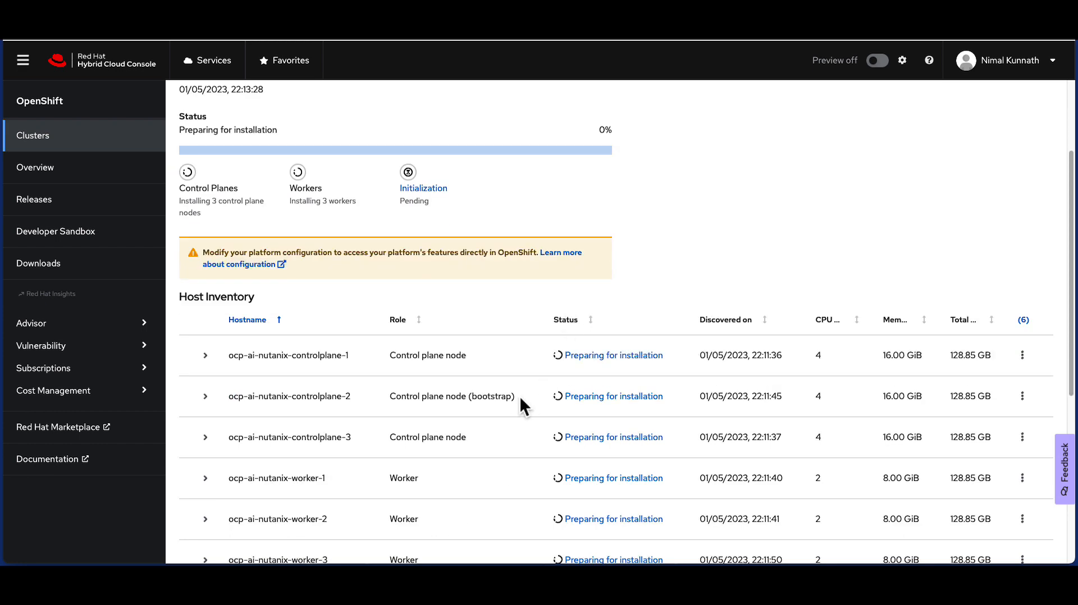
pyautogui.moveTo(518, 396); pyautogui.dragTo(393, 397)
pyautogui.click(654, 276)
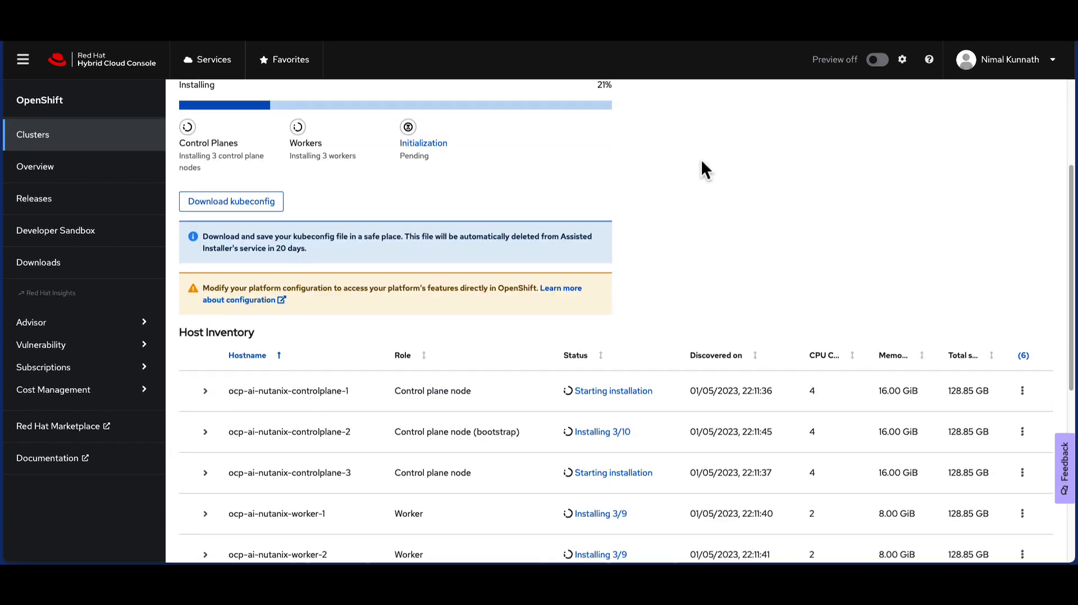
pyautogui.scroll(-3, 700, 159)
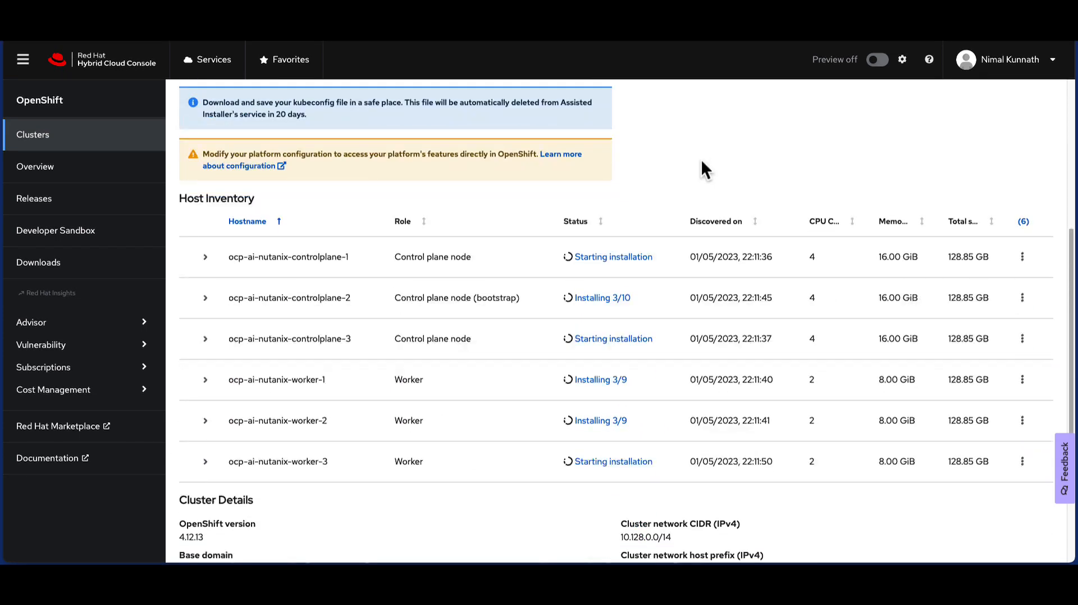
pyautogui.scroll(5, 702, 162)
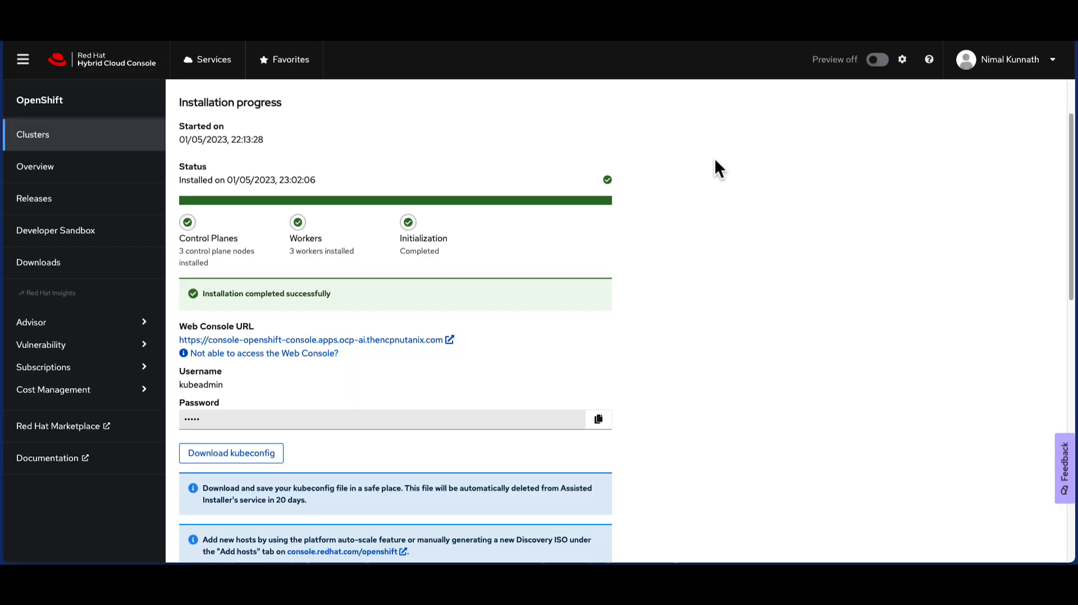
pyautogui.scroll(-8, 560, 230)
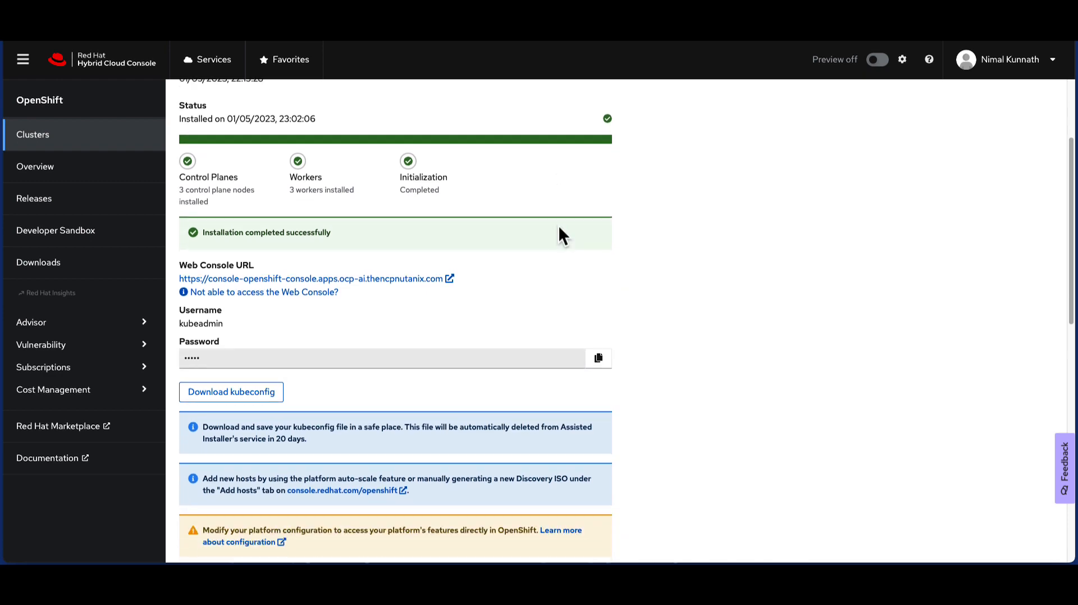
pyautogui.scroll(-1, 558, 224)
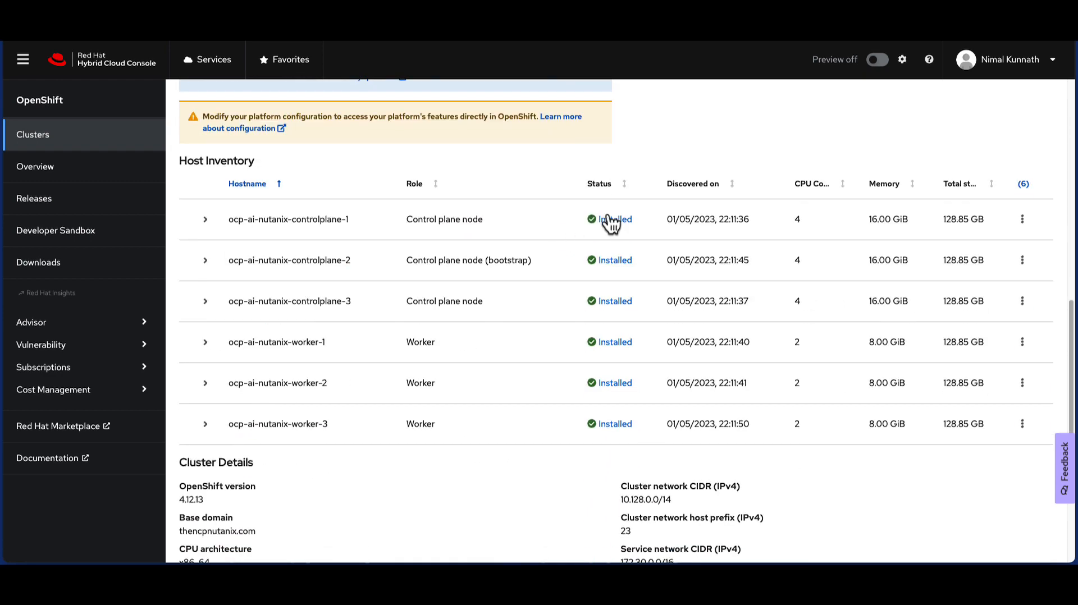
pyautogui.scroll(8, 632, 259)
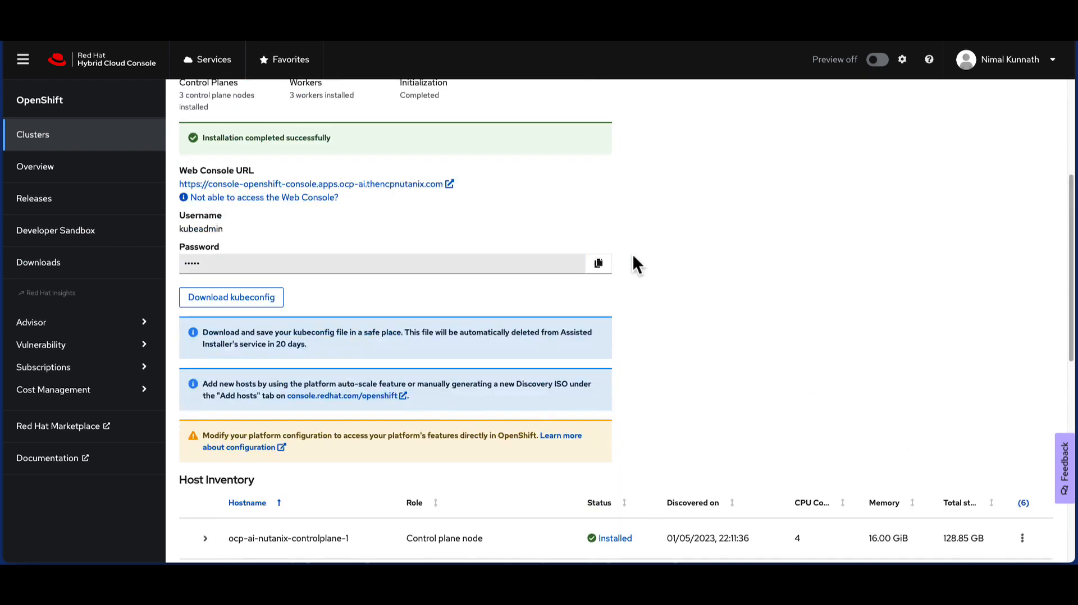
# Open the new cluster's web console and log in as kubeadmin with the password copied from the installation page
pyautogui.click(391, 272)
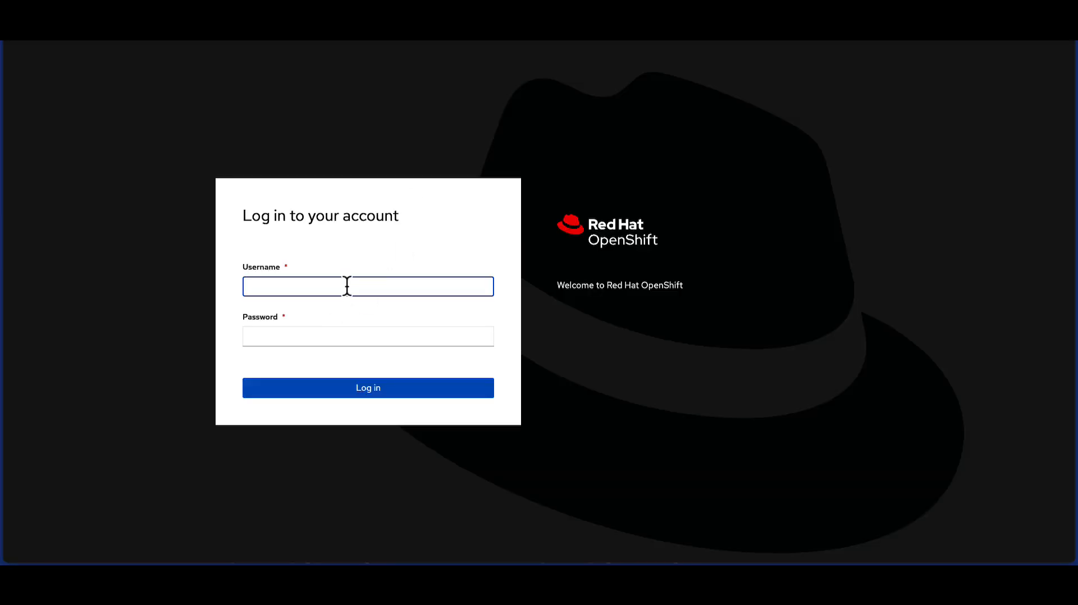
pyautogui.write('kube')
pyautogui.press('Down')
pyautogui.press('Return')
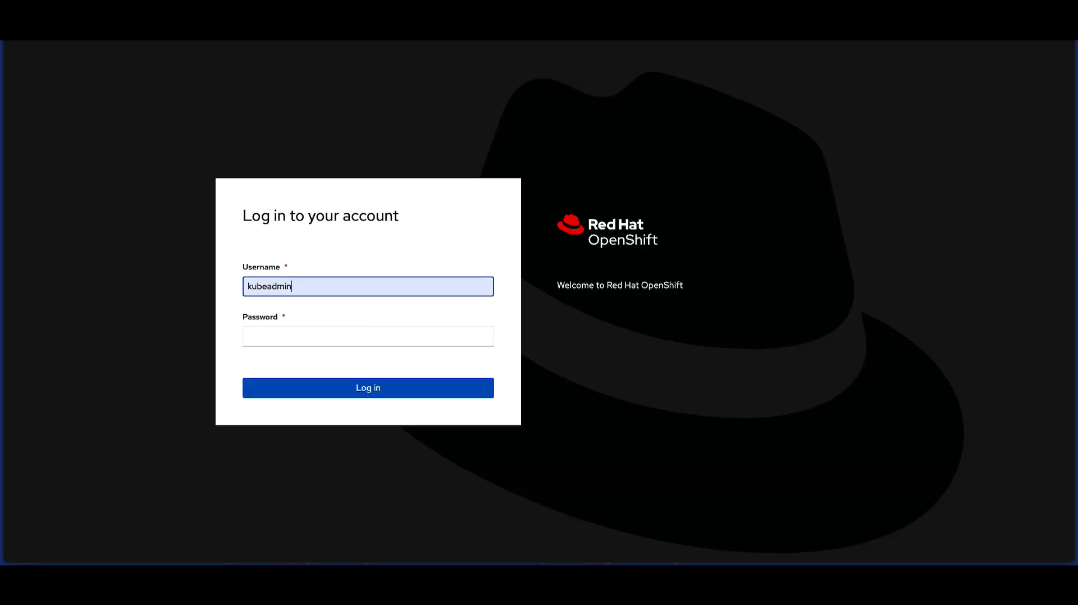
pyautogui.press('Tab')
pyautogui.hotkey('ctrl', 'v')
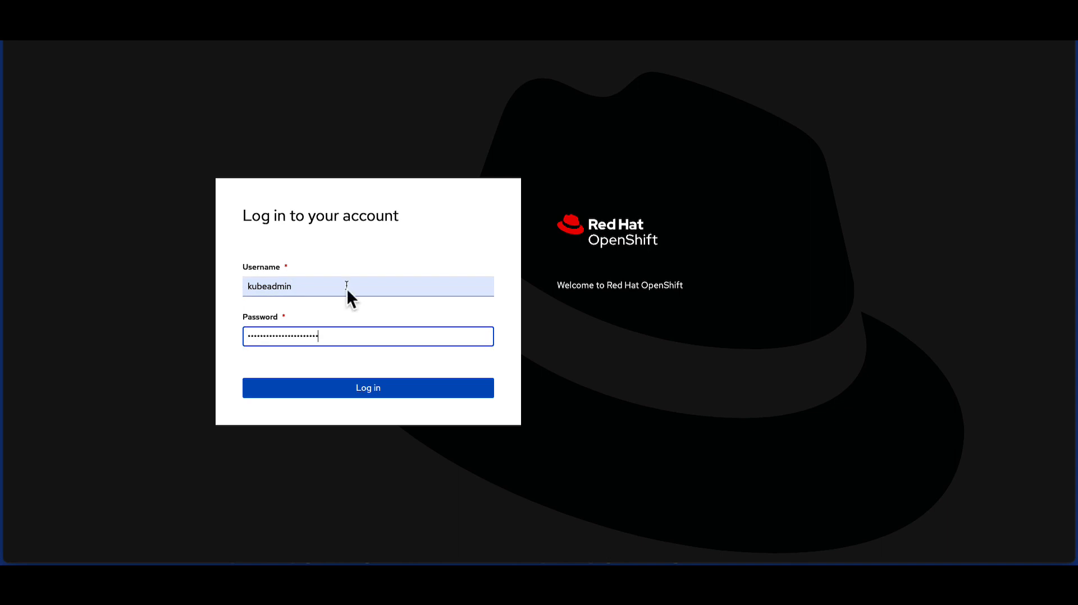
pyautogui.click(370, 387)
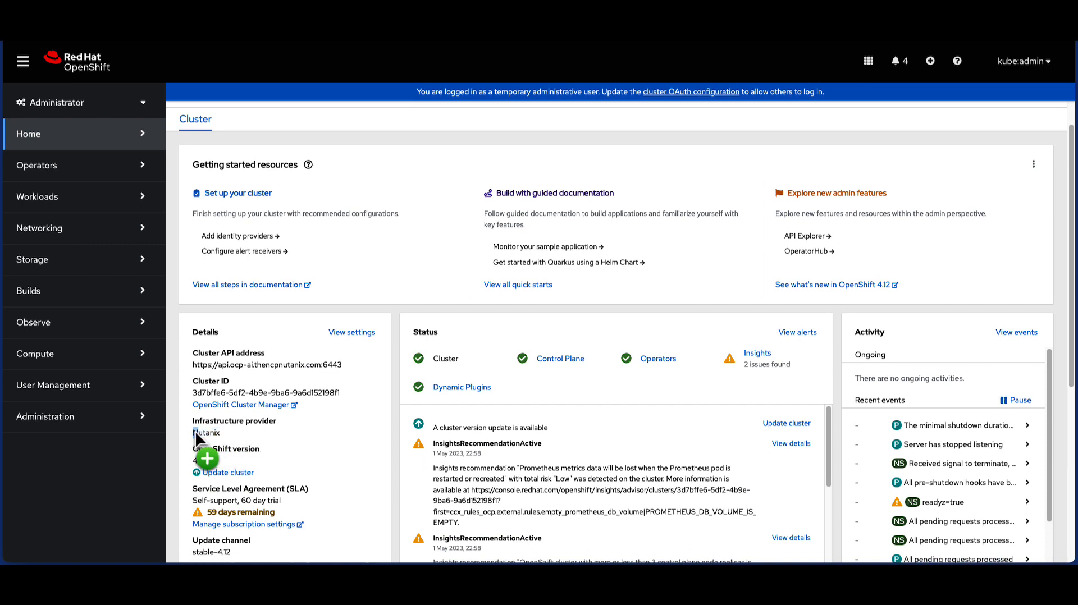
# Check the infrastructure provider in the cluster details on the OpenShift console overview
pyautogui.moveTo(193, 432); pyautogui.dragTo(255, 440)
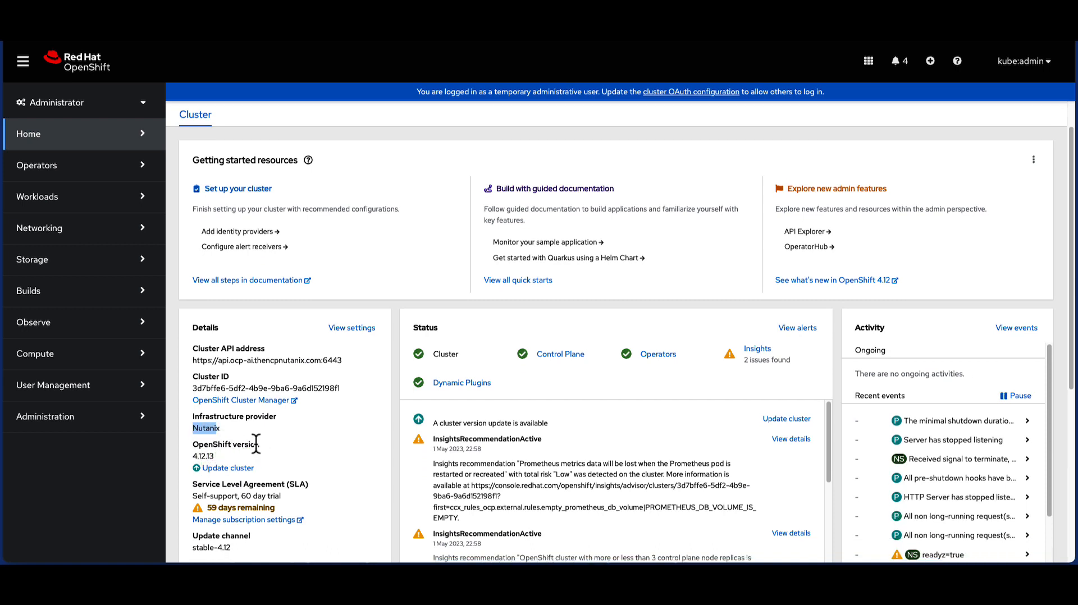
pyautogui.scroll(-1, 254, 441)
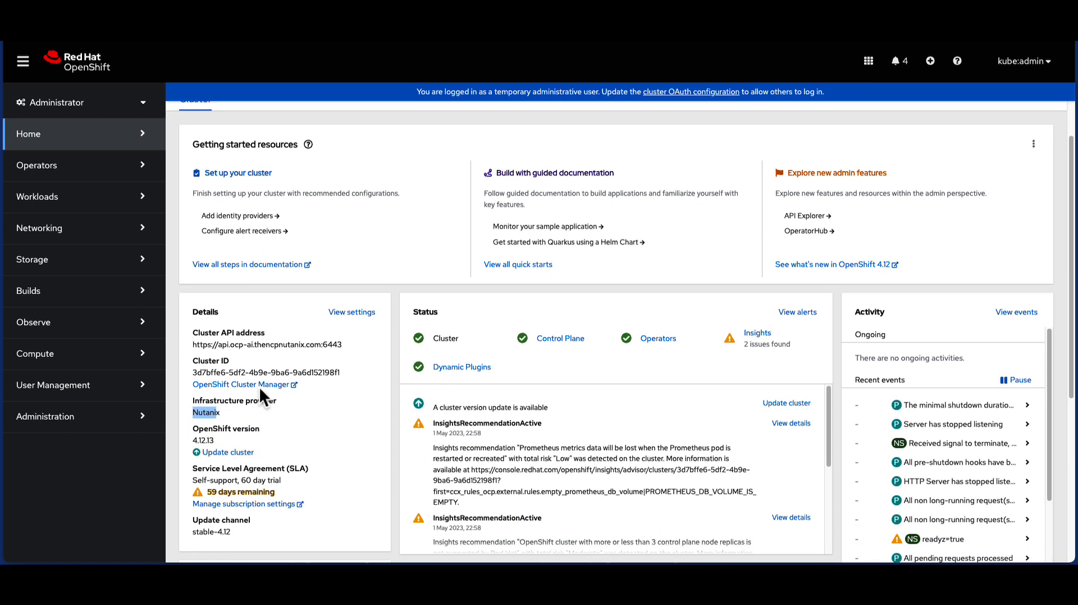